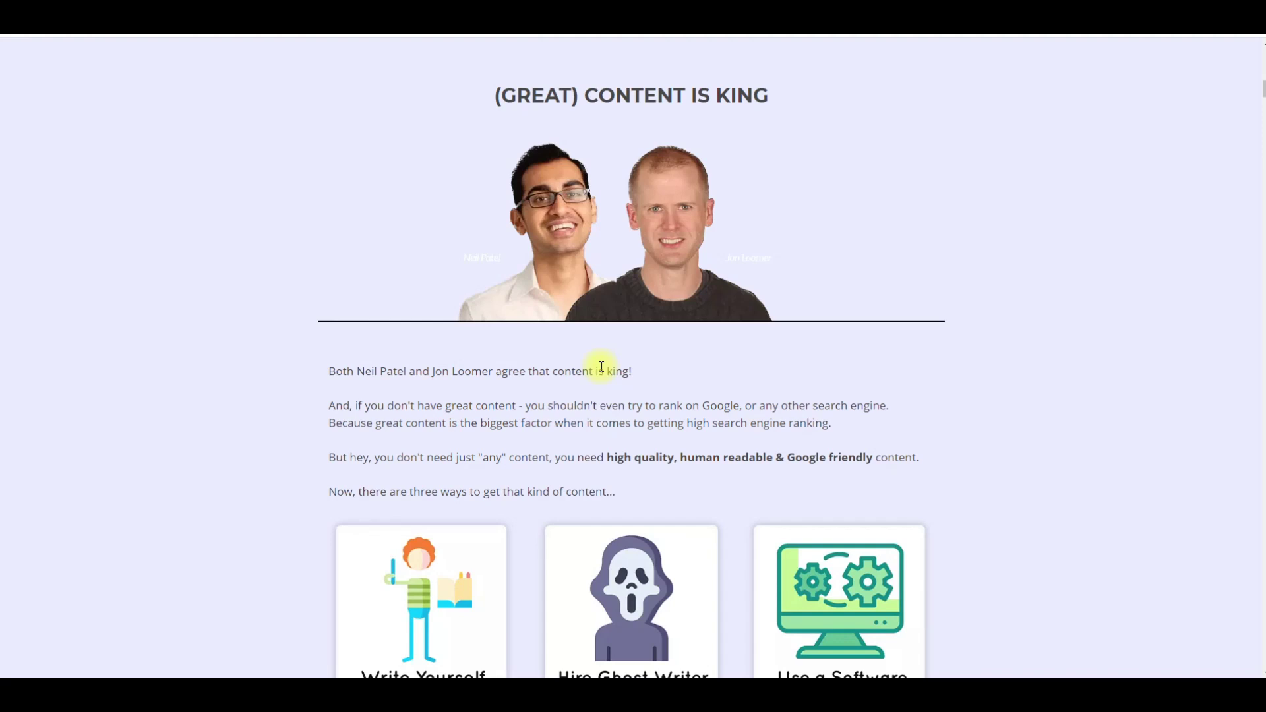
Step: Look through the Content Gorilla sales page, including the bonuses and the one-time and monthly pricing plans
{"action": "left_click_drag", "start_coordinate": [1264, 89], "coordinate": [1261, 527]}
{"action": "scroll", "coordinate": [1052, 503], "scroll_direction": "down", "scroll_amount": 15}
{"action": "scroll", "coordinate": [881, 302], "scroll_direction": "up", "scroll_amount": 20}
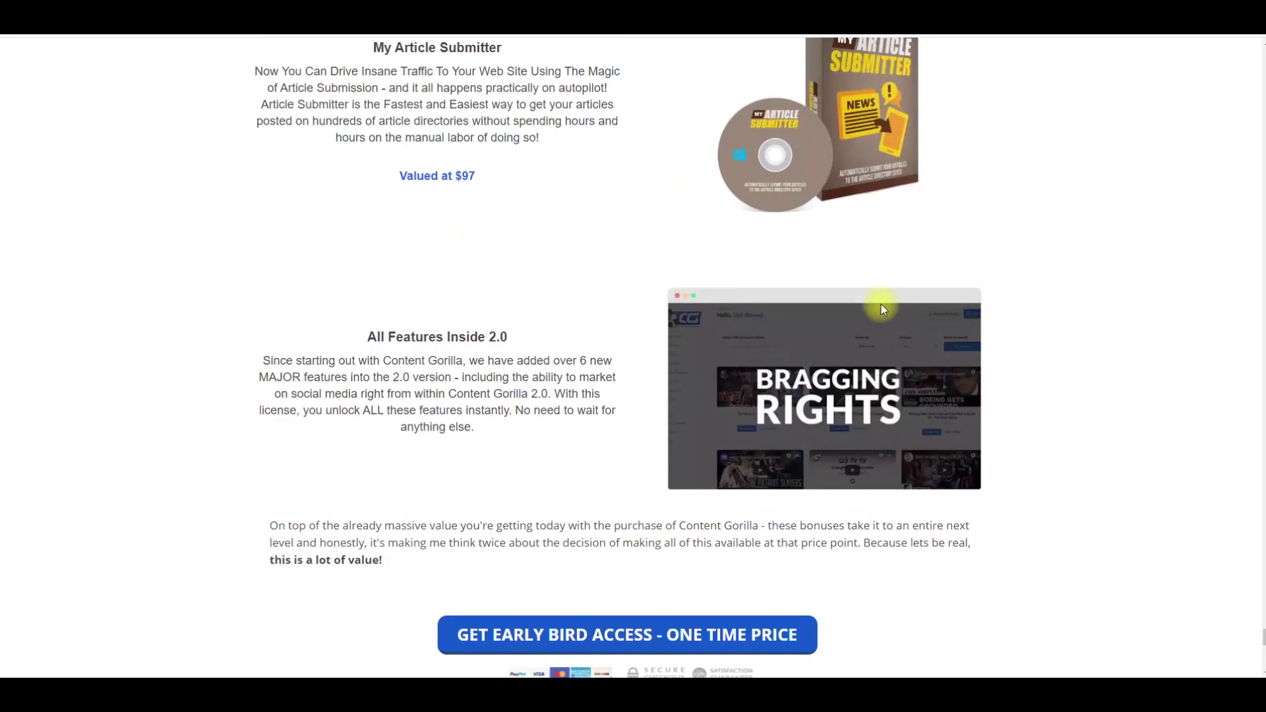
{"action": "scroll", "coordinate": [881, 301], "scroll_direction": "up", "scroll_amount": 10}
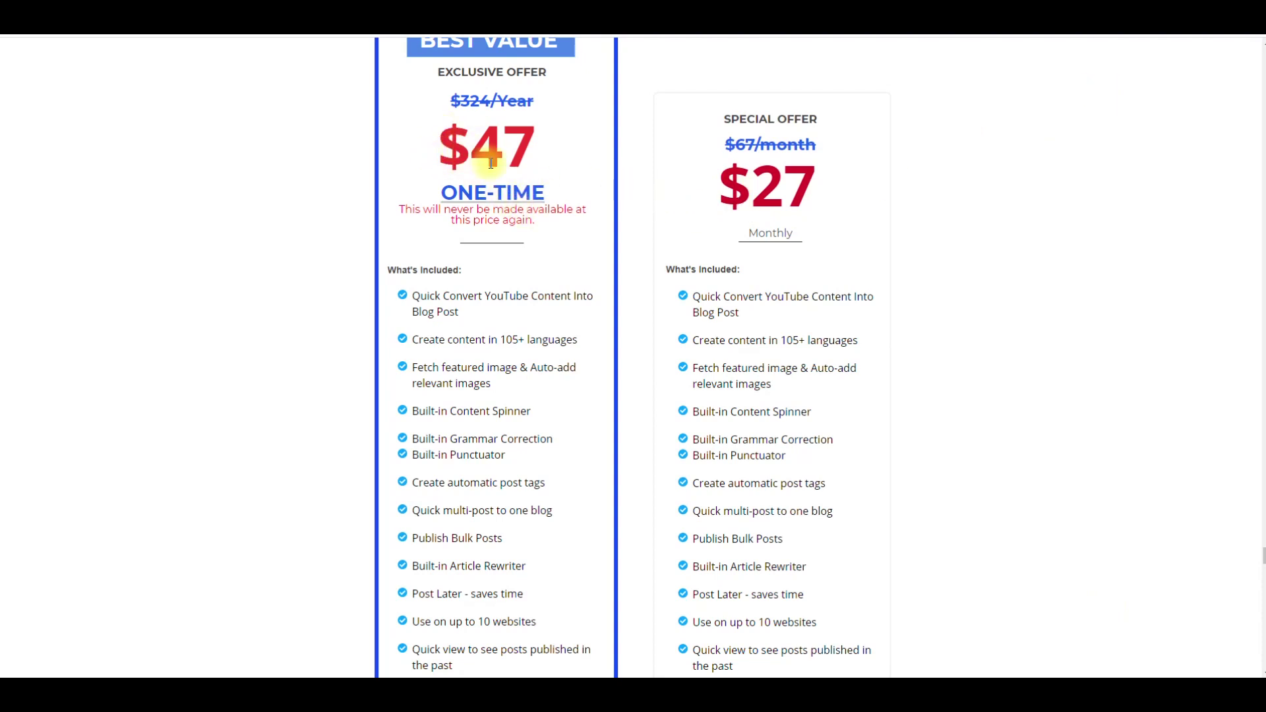
{"action": "scroll", "coordinate": [488, 161], "scroll_direction": "up", "scroll_amount": 1}
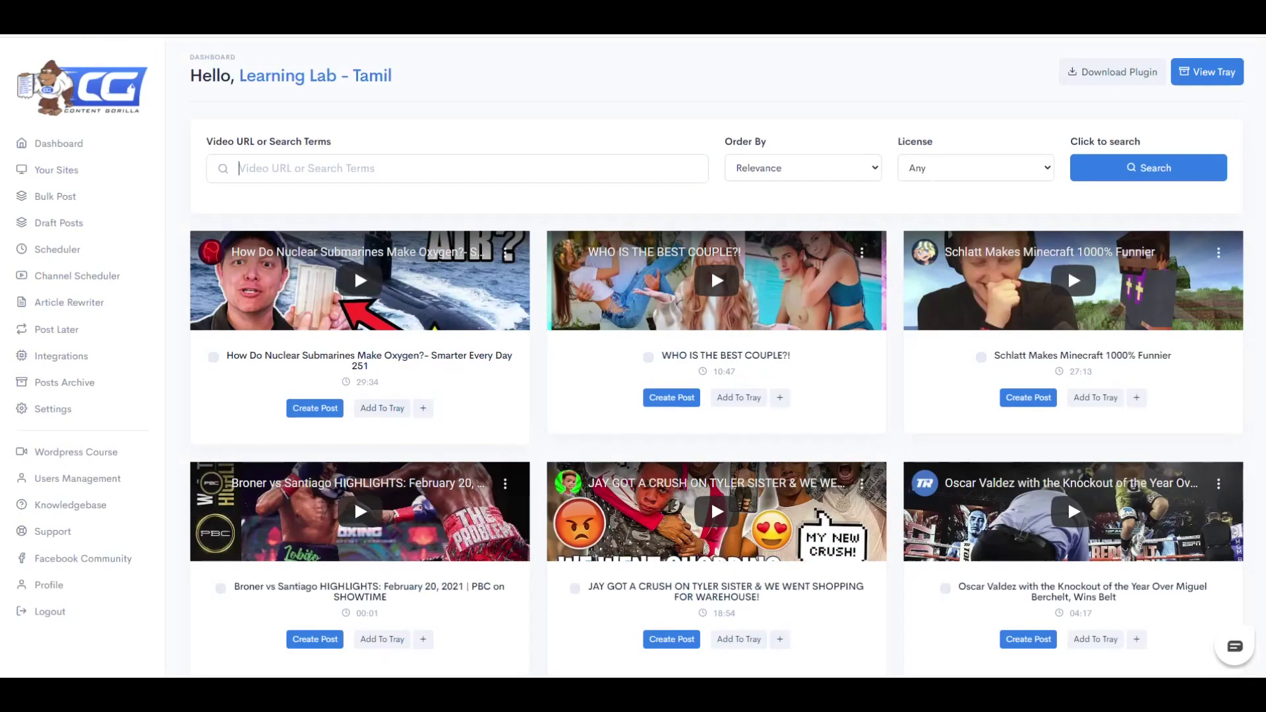
Step: Search the dashboard for videos matching "how to maake a professional video"
{"action": "left_click", "coordinate": [325, 165]}
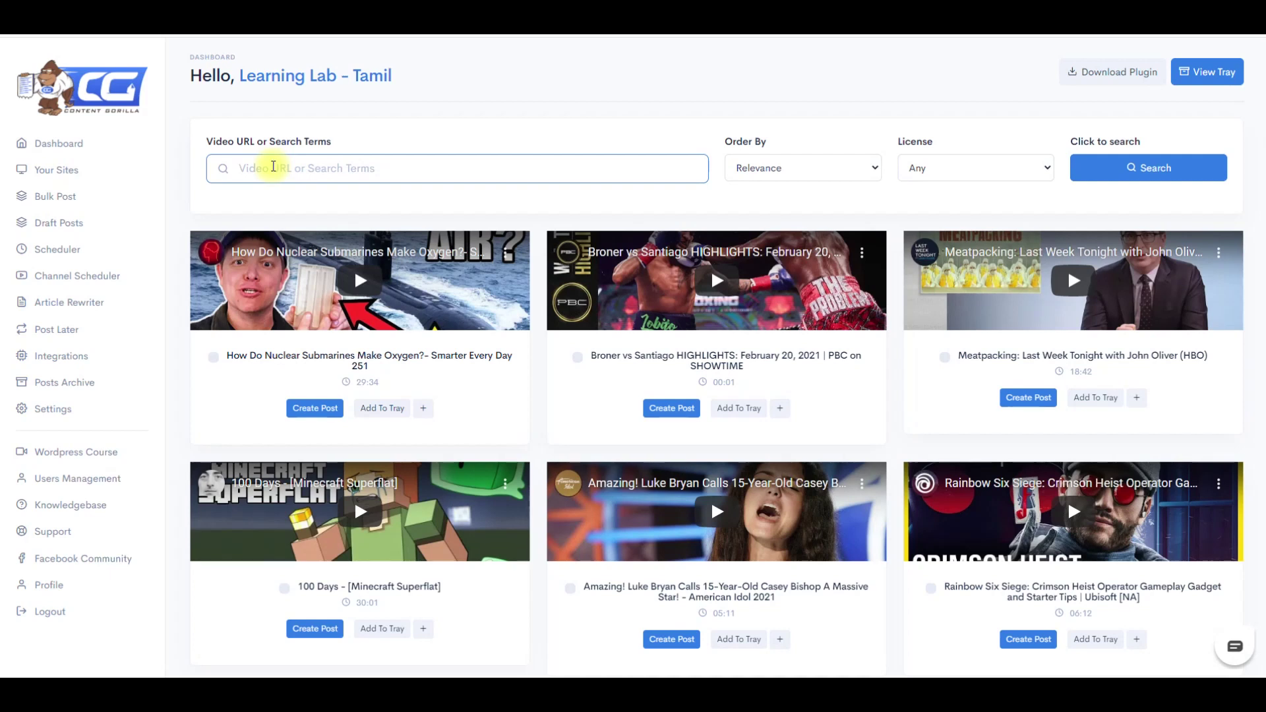
{"action": "type", "text": "how to maske"}
{"action": "key", "text": "BackSpace"}
{"action": "key", "text": "BackSpace"}
{"action": "key", "text": "BackSpace"}
{"action": "type", "text": "ak"}
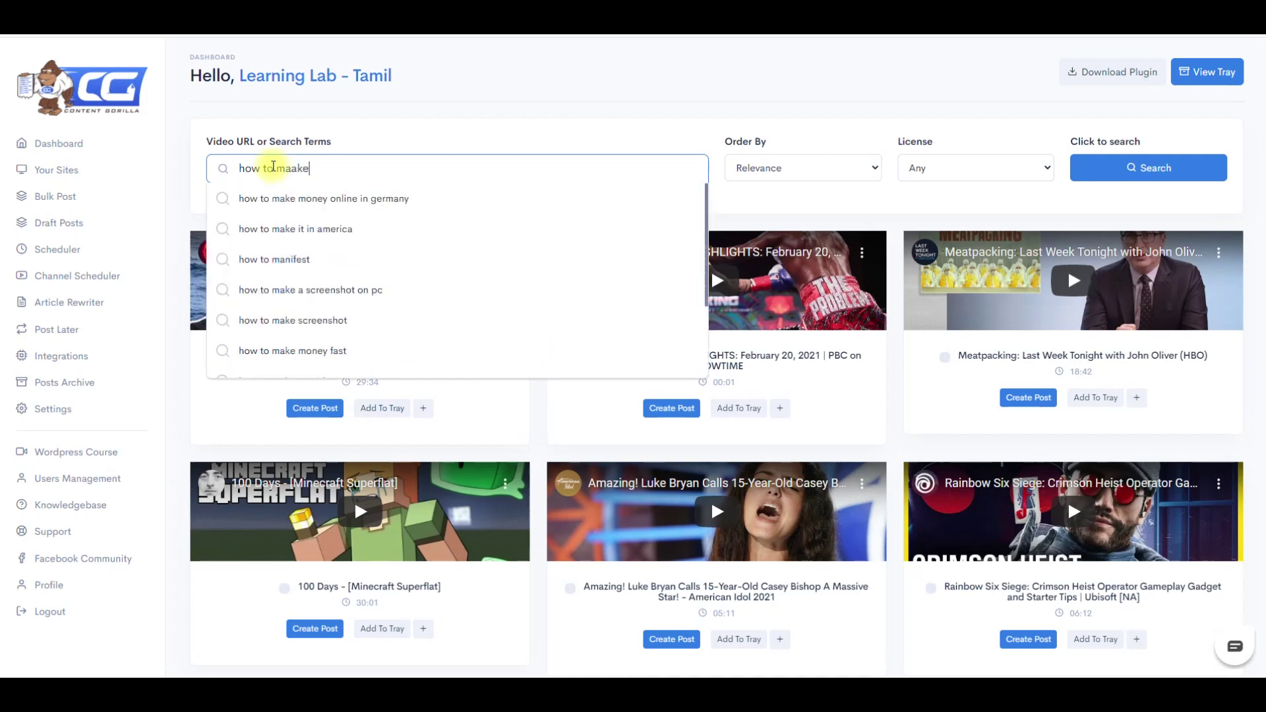
{"action": "type", "text": "e a professiona"}
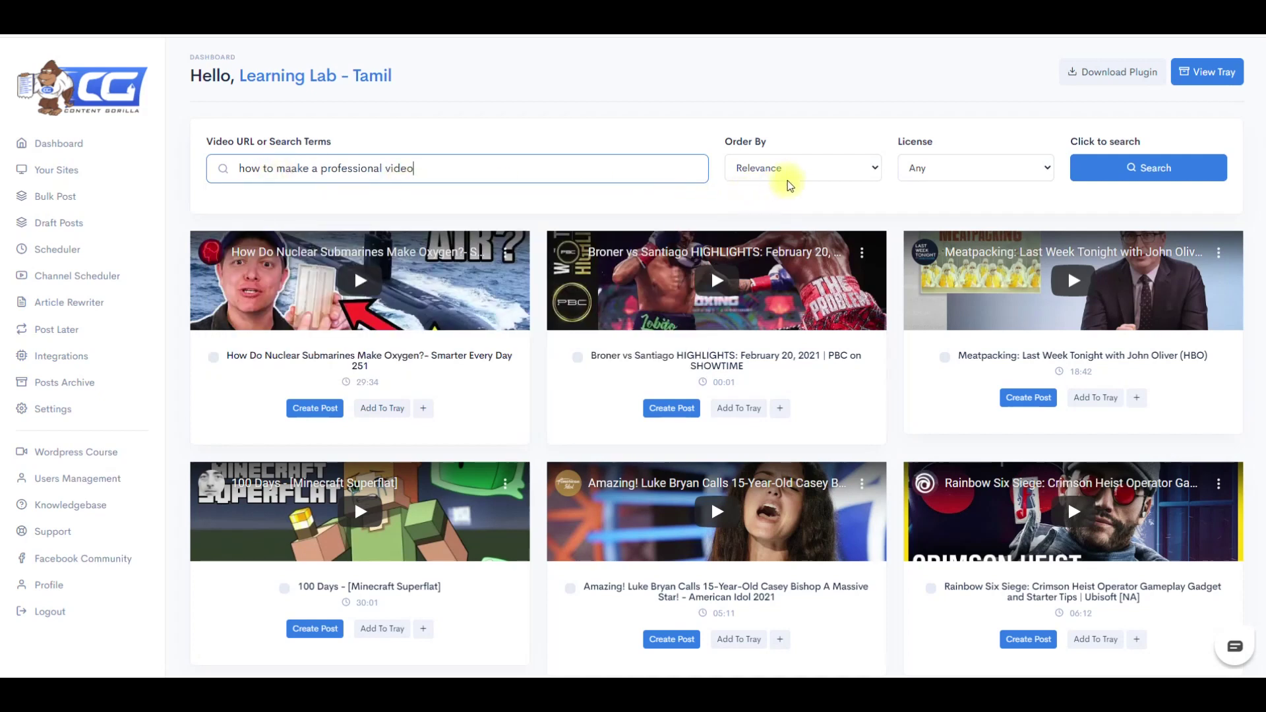
{"action": "left_click", "coordinate": [1115, 169]}
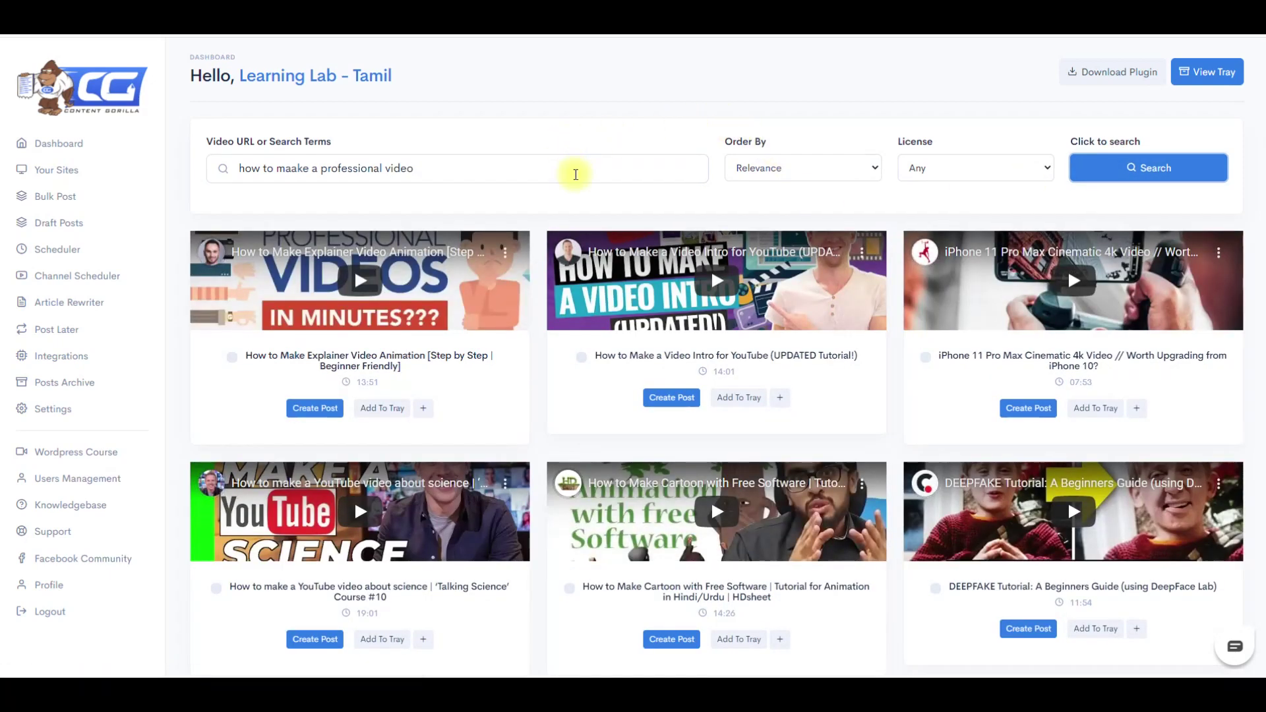
Step: Create a post from the video "How to Make Explainer Video Animation [Step by Step | Beginner Friendly]"
{"action": "scroll", "coordinate": [574, 172], "scroll_direction": "down", "scroll_amount": 2}
{"action": "scroll", "coordinate": [580, 198], "scroll_direction": "up", "scroll_amount": 2}
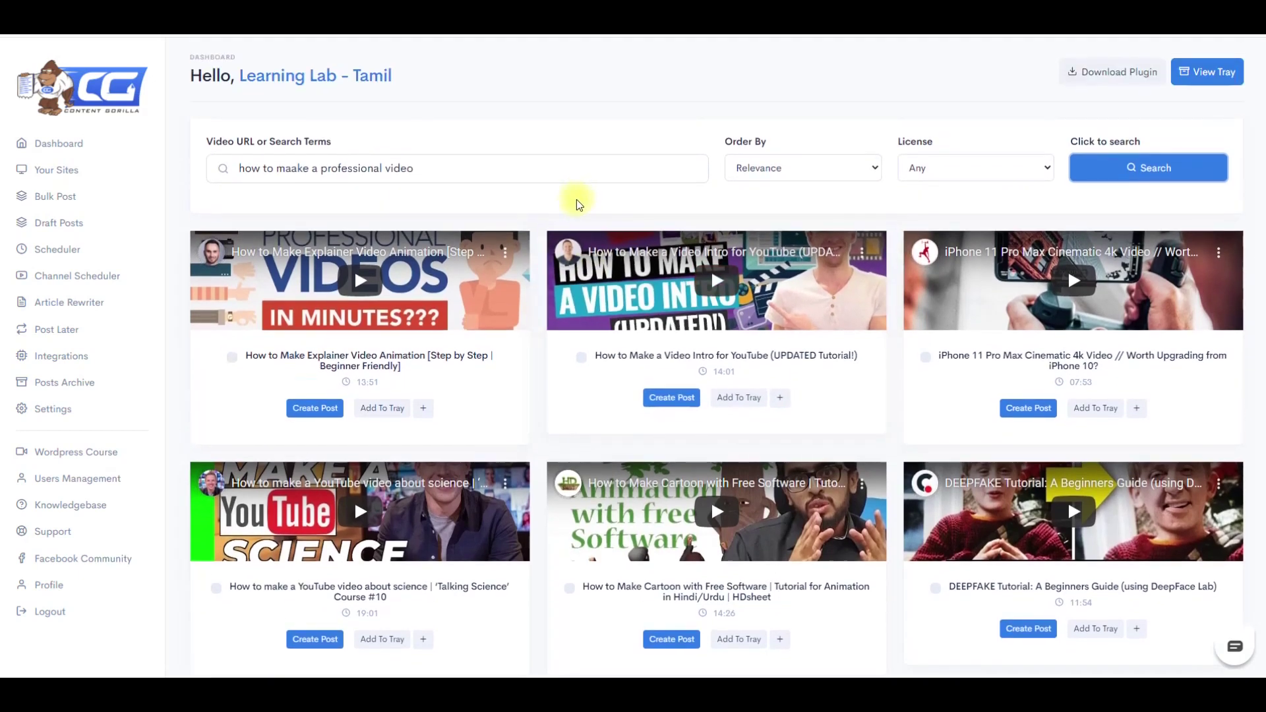
{"action": "left_click", "coordinate": [310, 415]}
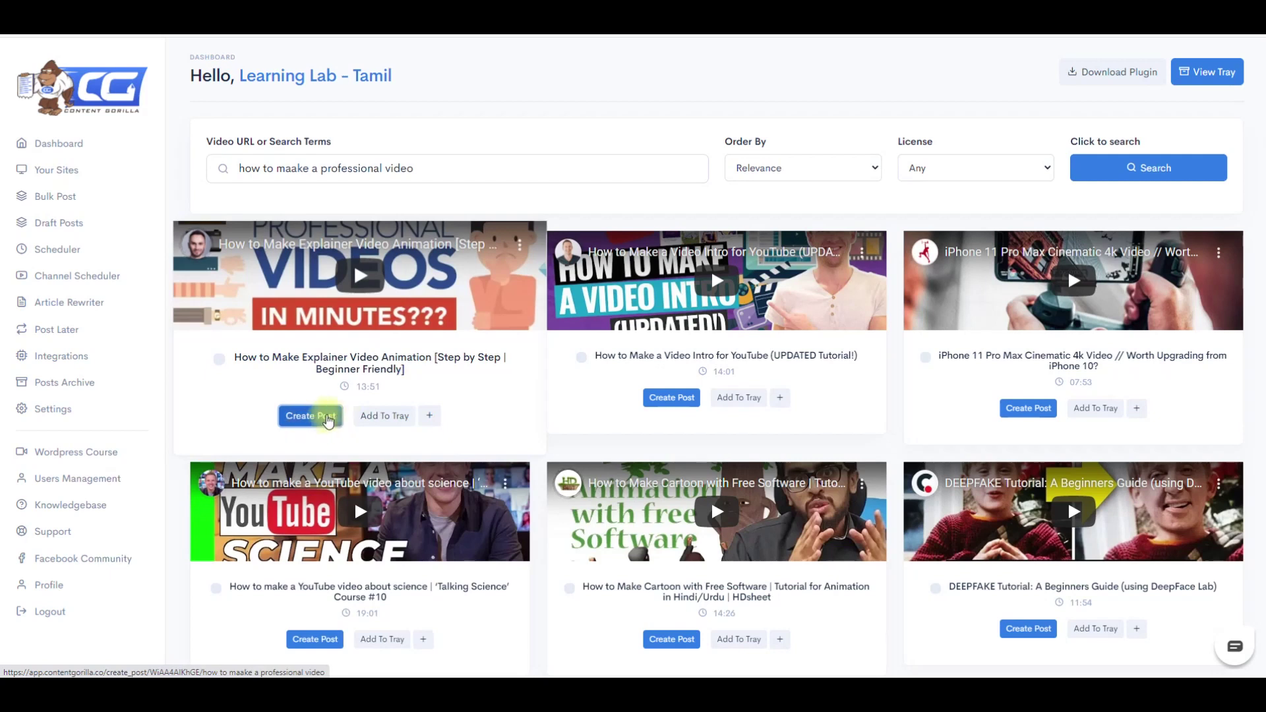
{"action": "left_click", "coordinate": [299, 422]}
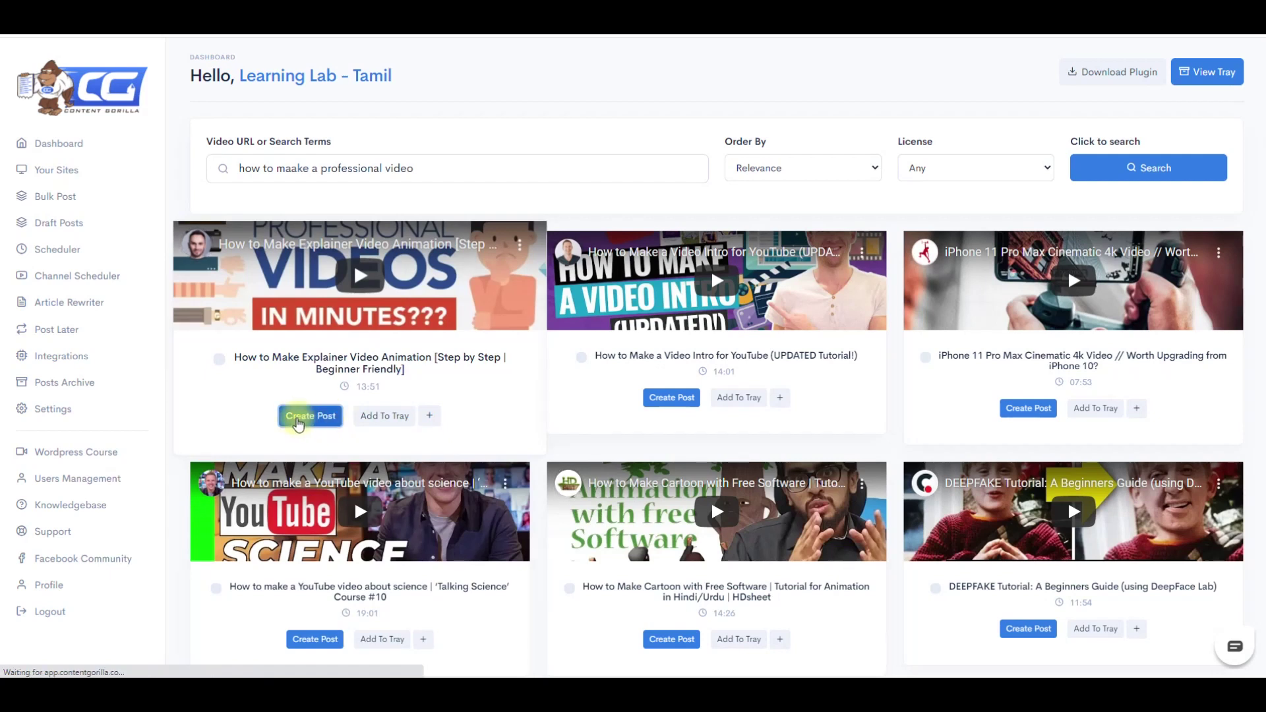
Step: Skim the whole generated post, checking its article text, embedded image and source video
{"action": "scroll", "coordinate": [389, 379], "scroll_direction": "down", "scroll_amount": 10}
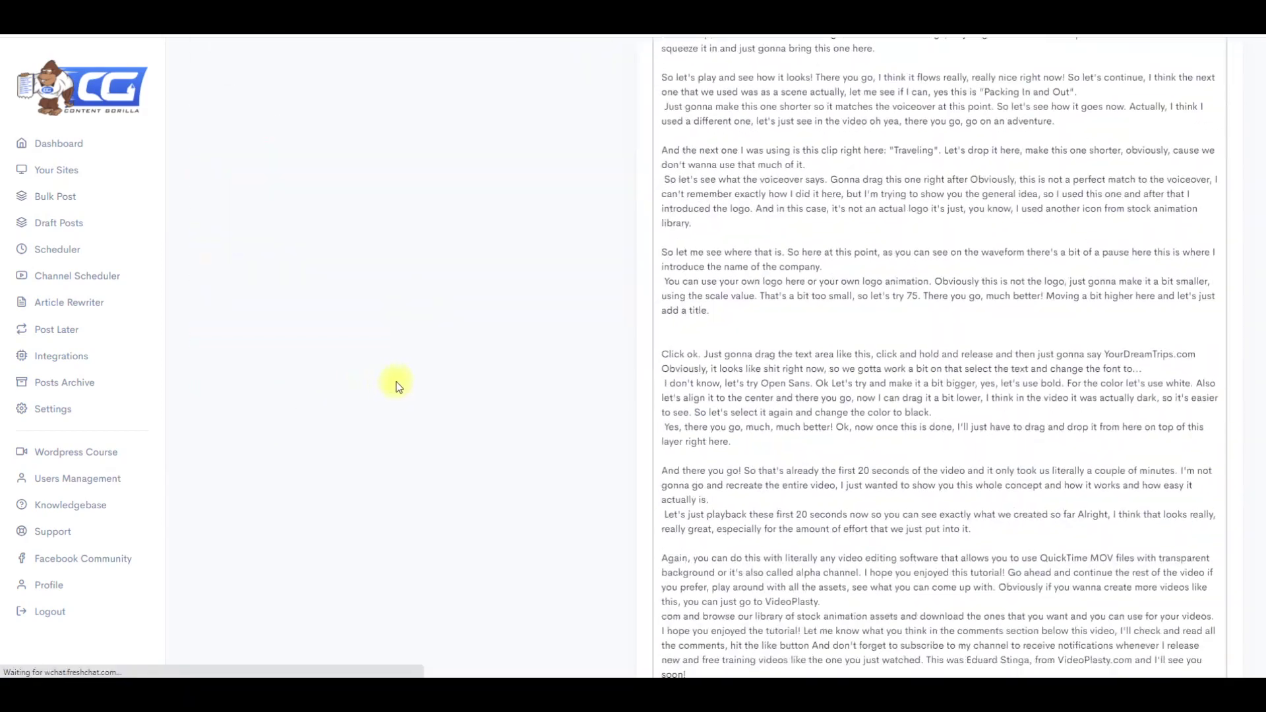
{"action": "scroll", "coordinate": [744, 381], "scroll_direction": "up", "scroll_amount": 10}
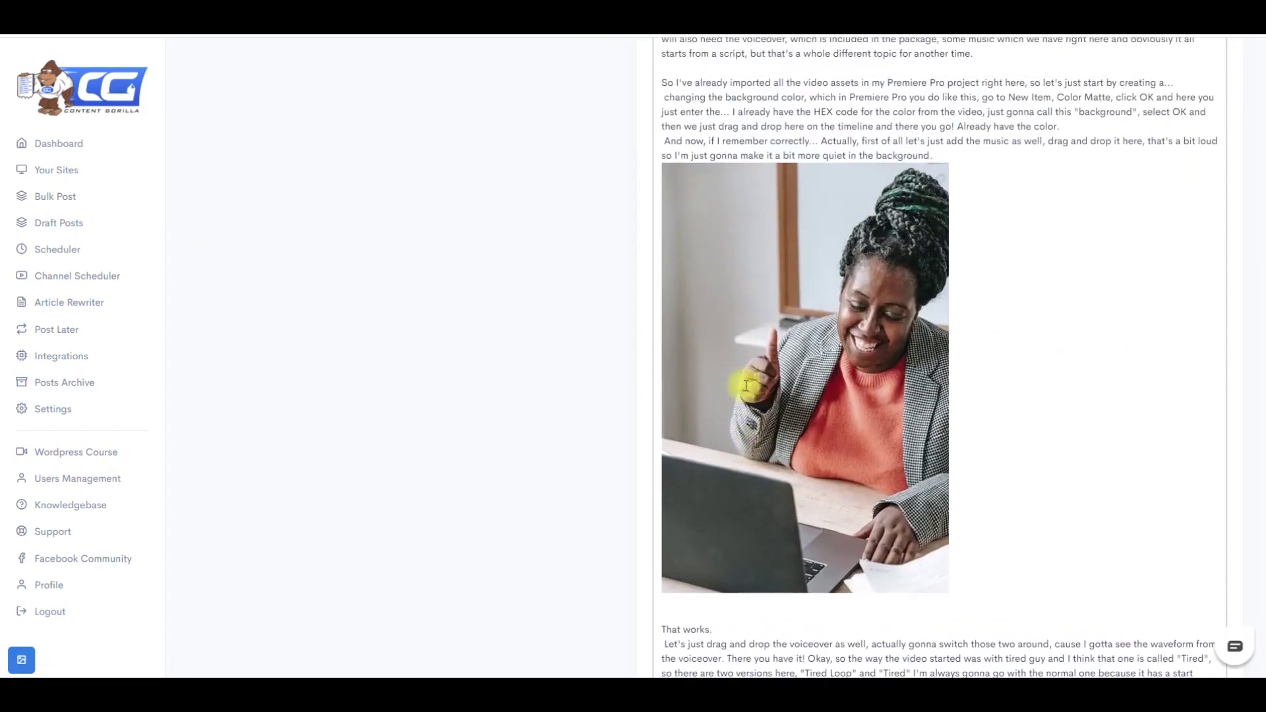
{"action": "scroll", "coordinate": [746, 386], "scroll_direction": "up", "scroll_amount": 6}
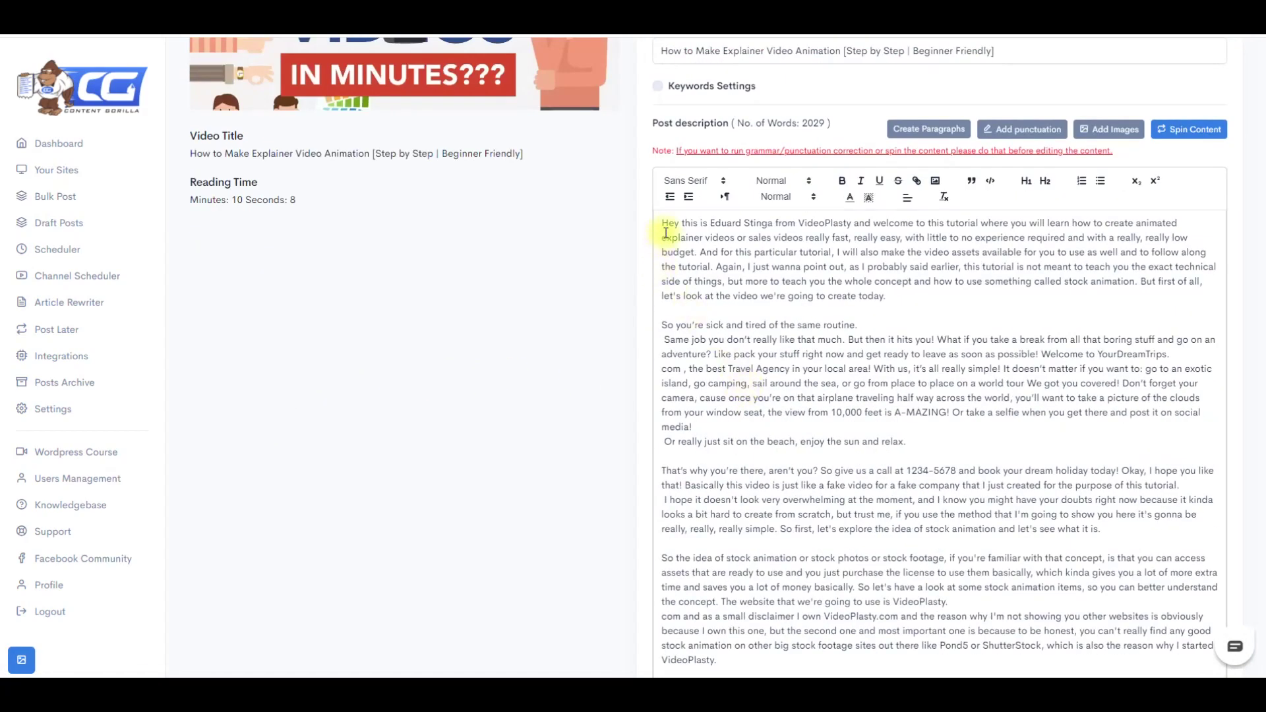
{"action": "left_click_drag", "start_coordinate": [662, 224], "coordinate": [944, 660]}
{"action": "left_click", "coordinate": [882, 355]}
{"action": "scroll", "coordinate": [843, 370], "scroll_direction": "up", "scroll_amount": 13}
{"action": "scroll", "coordinate": [651, 317], "scroll_direction": "up", "scroll_amount": 10}
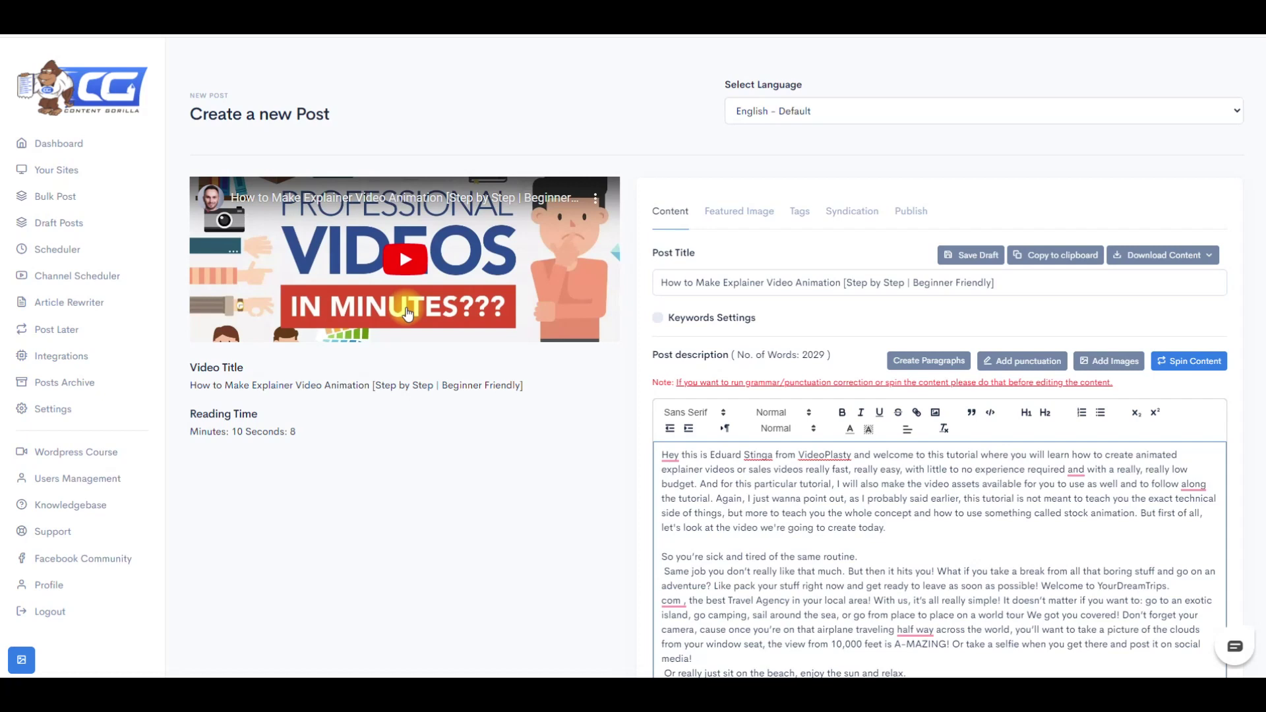
Step: Examine the post description from its opening paragraph down, including paragraph breaks and the inserted picture
{"action": "scroll", "coordinate": [891, 503], "scroll_direction": "down", "scroll_amount": 1}
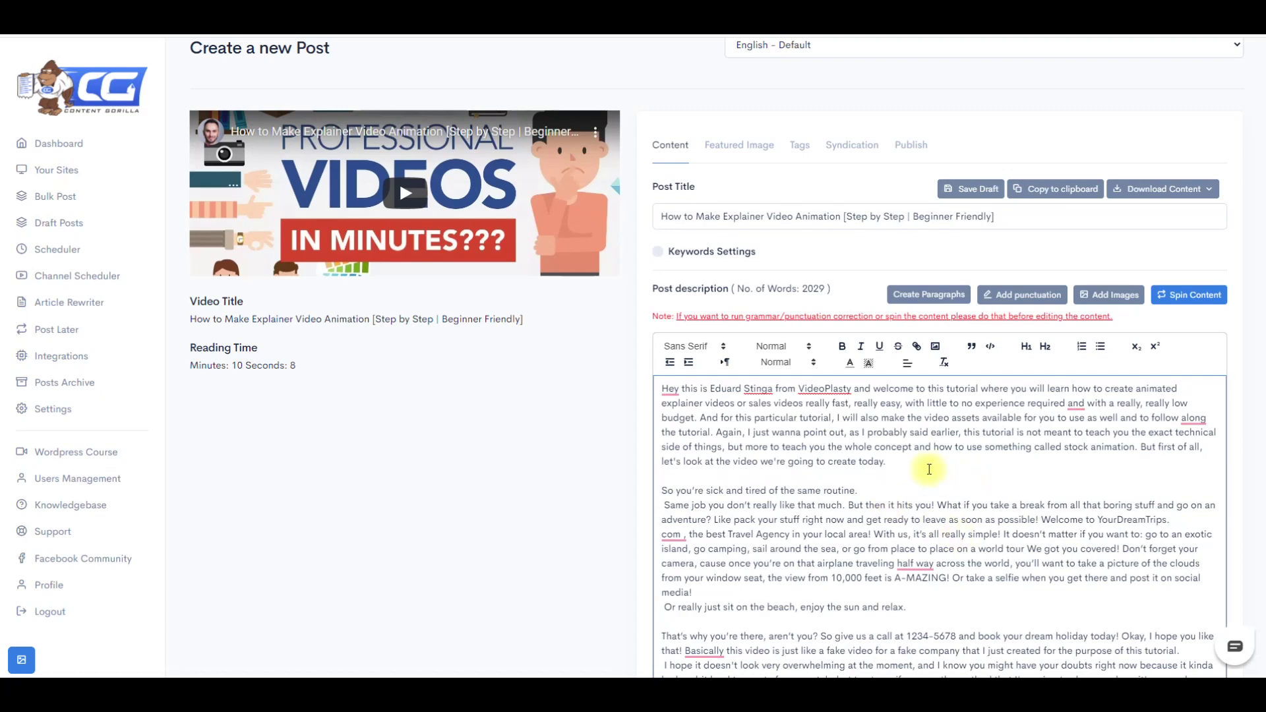
{"action": "left_click_drag", "start_coordinate": [904, 462], "coordinate": [634, 389]}
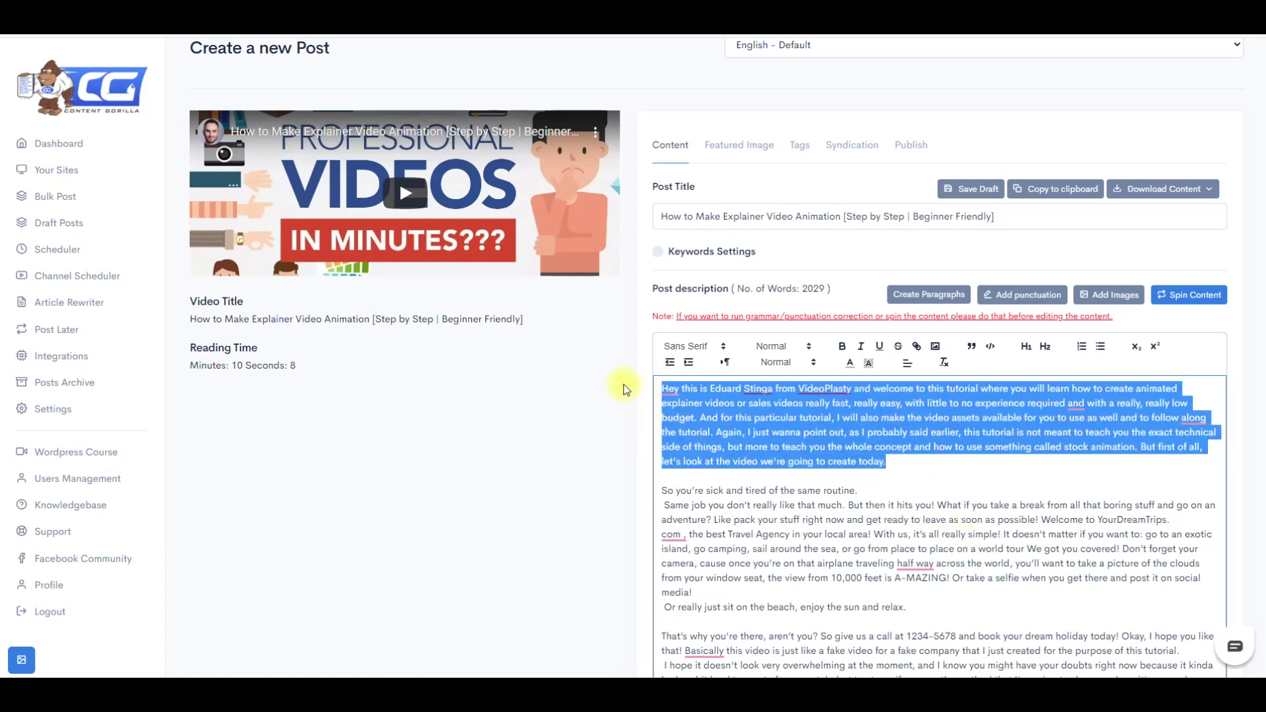
{"action": "left_click", "coordinate": [929, 429]}
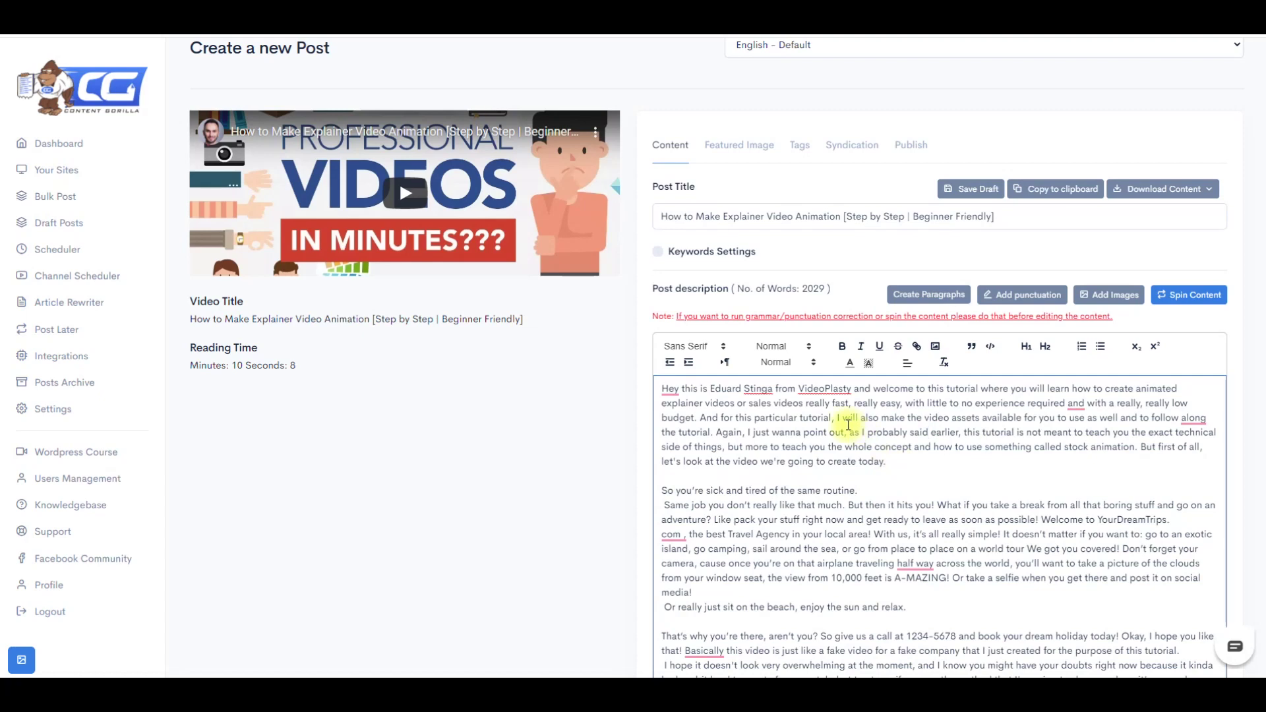
{"action": "scroll", "coordinate": [919, 424], "scroll_direction": "down", "scroll_amount": 1}
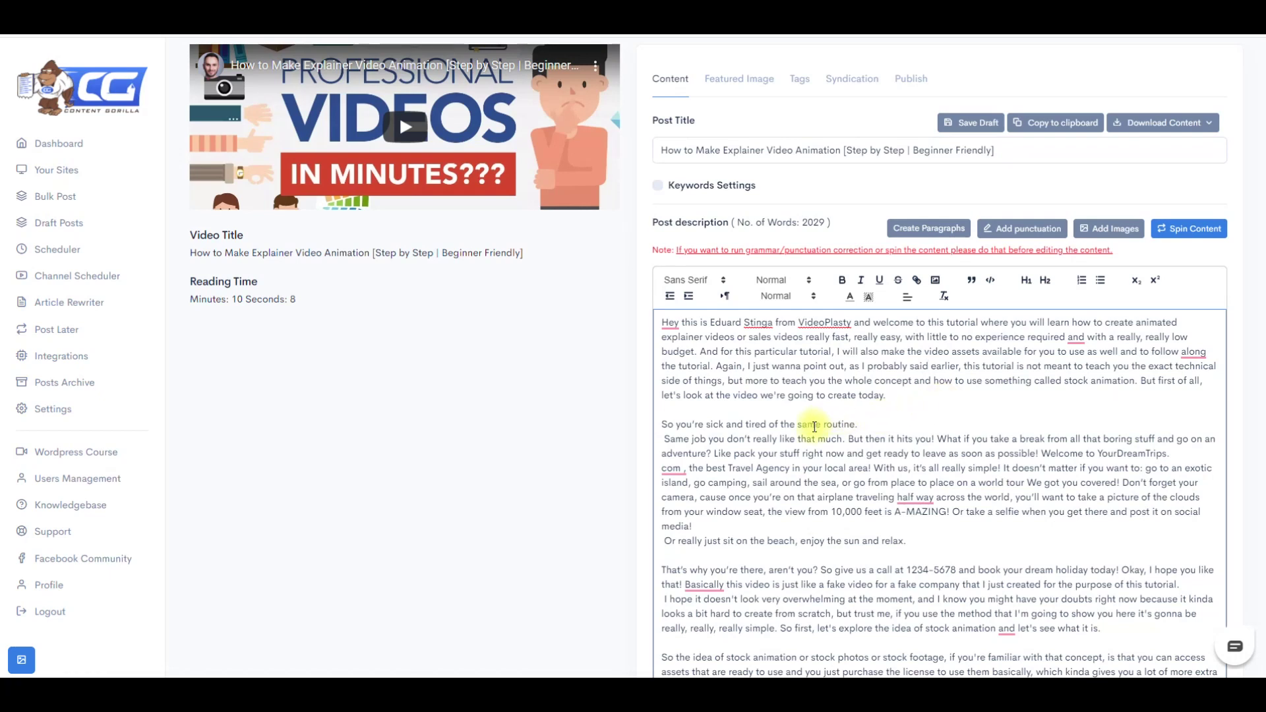
{"action": "scroll", "coordinate": [813, 426], "scroll_direction": "up", "scroll_amount": 1}
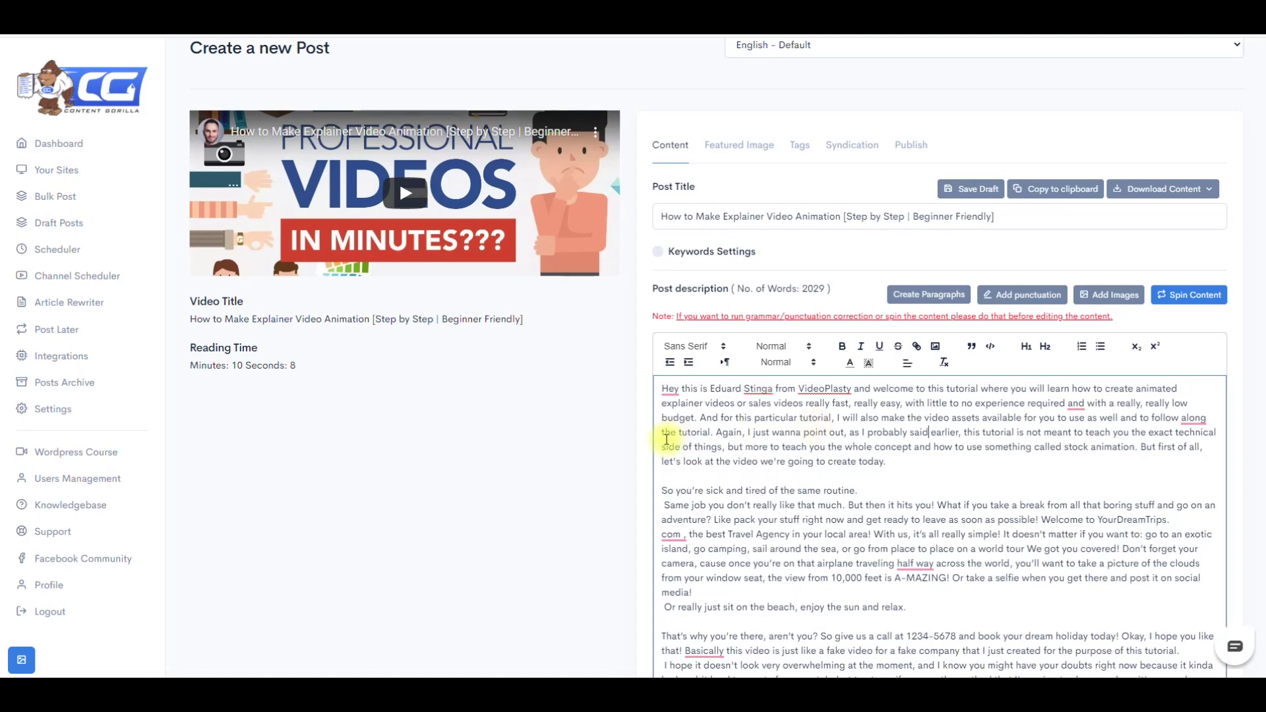
{"action": "scroll", "coordinate": [749, 445], "scroll_direction": "down", "scroll_amount": 3}
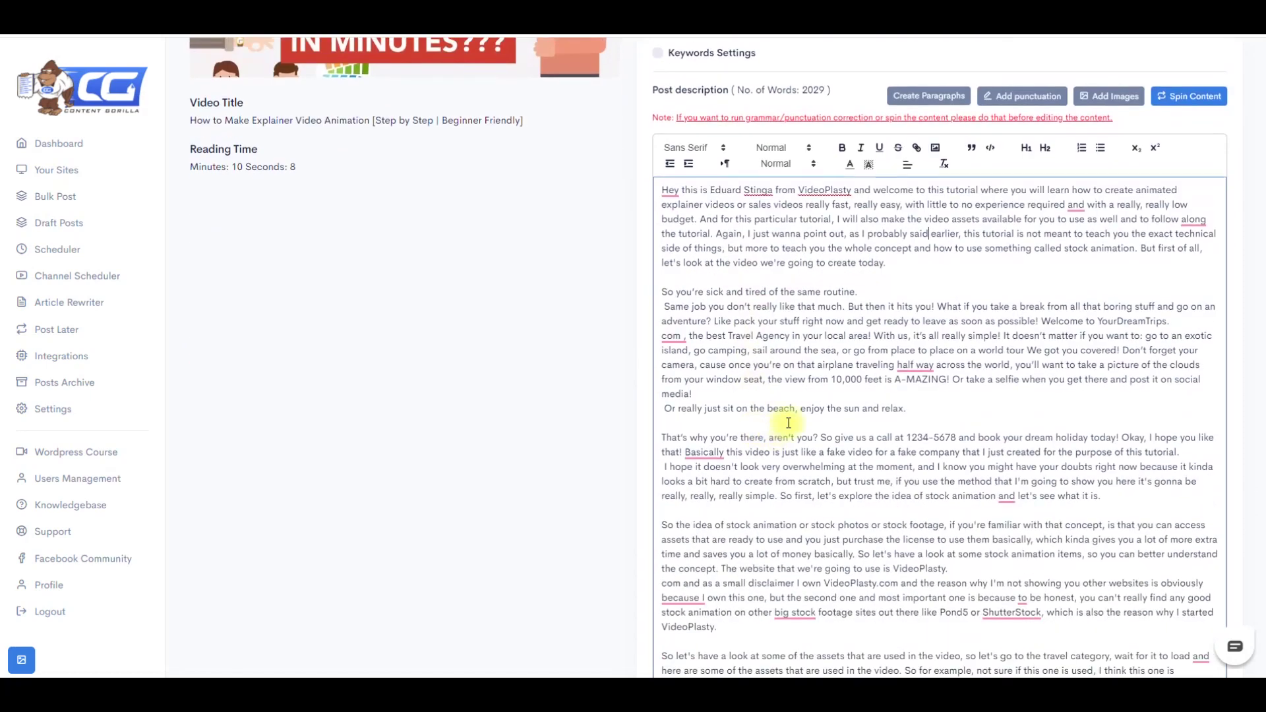
{"action": "scroll", "coordinate": [904, 387], "scroll_direction": "down", "scroll_amount": 2}
{"action": "scroll", "coordinate": [905, 385], "scroll_direction": "down", "scroll_amount": 3}
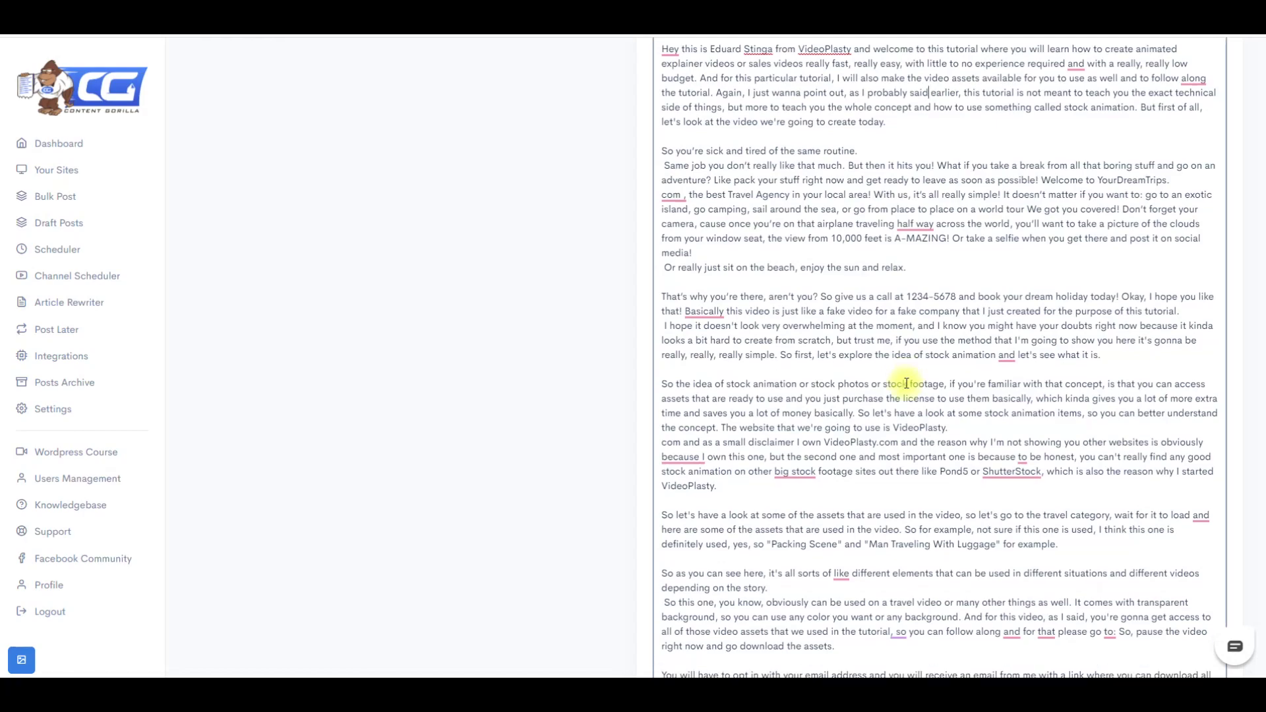
{"action": "scroll", "coordinate": [907, 384], "scroll_direction": "down", "scroll_amount": 5}
{"action": "scroll", "coordinate": [907, 382], "scroll_direction": "up", "scroll_amount": 4}
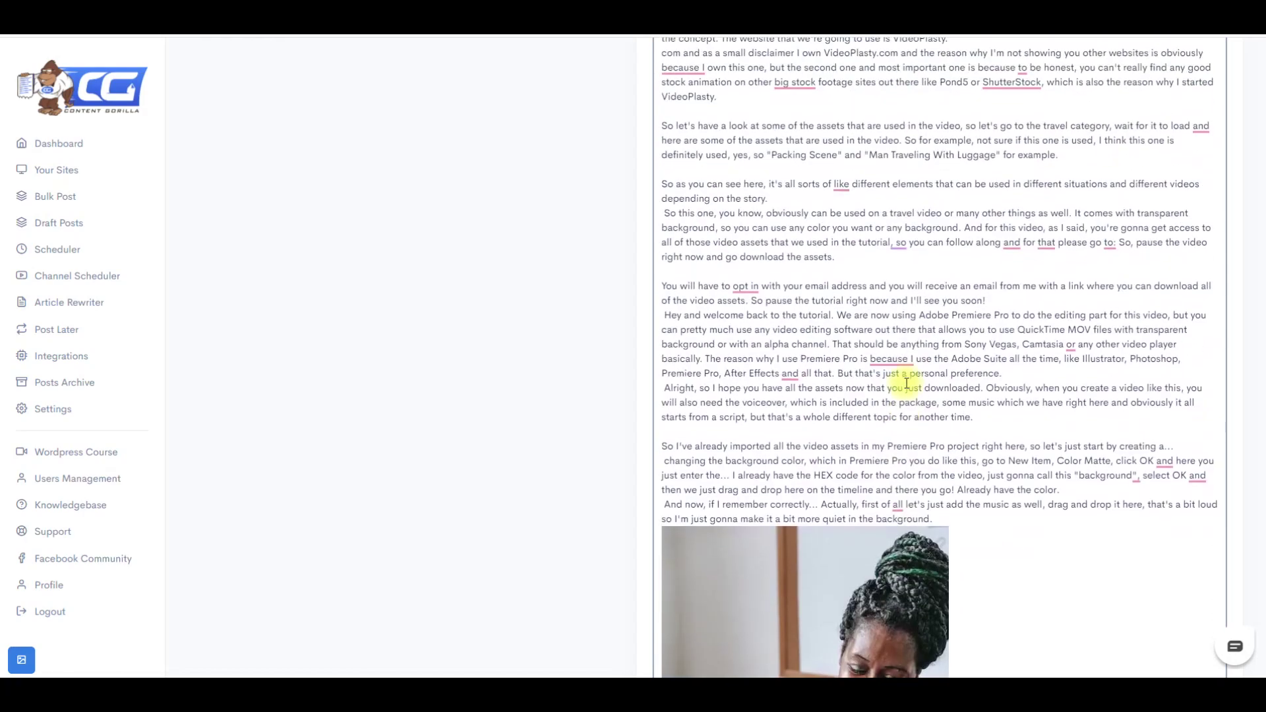
{"action": "scroll", "coordinate": [908, 383], "scroll_direction": "down", "scroll_amount": 6}
{"action": "scroll", "coordinate": [908, 386], "scroll_direction": "up", "scroll_amount": 16}
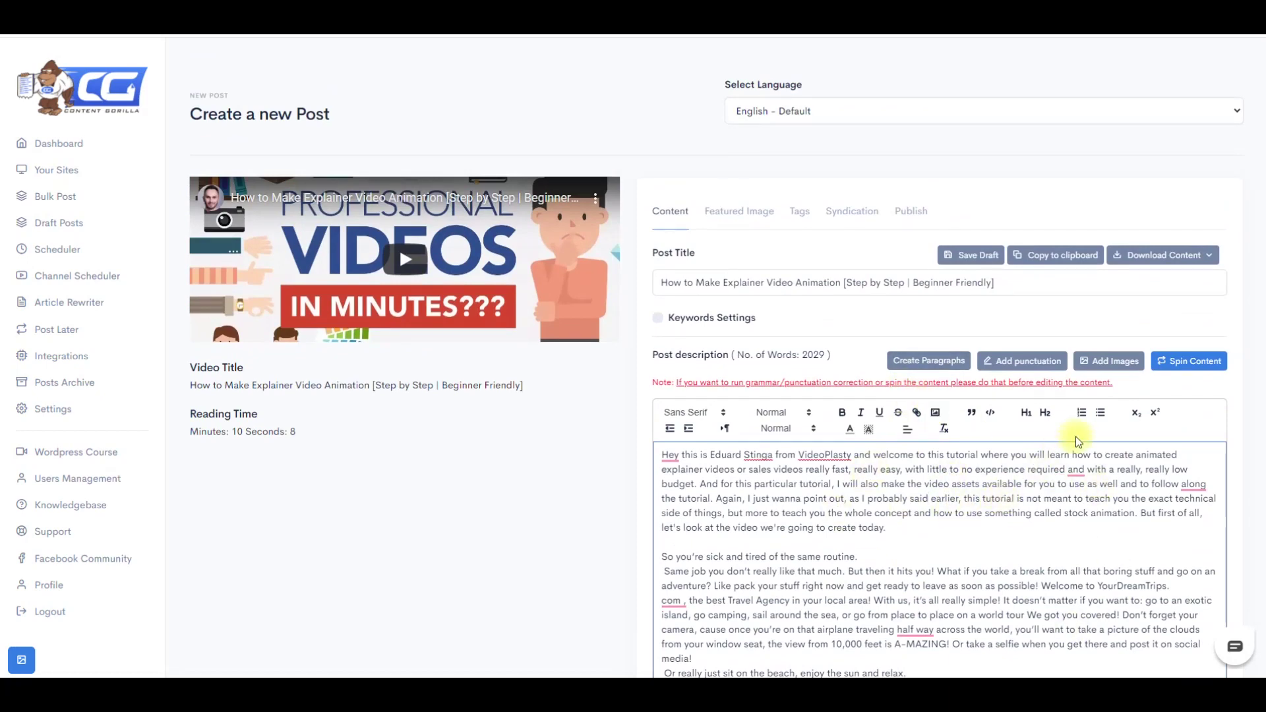
Step: Insert two blank lines in the post description after the opening paragraph ending "we're going to create today."
{"action": "scroll", "coordinate": [1036, 430], "scroll_direction": "down", "scroll_amount": 3}
{"action": "left_click", "coordinate": [922, 328]}
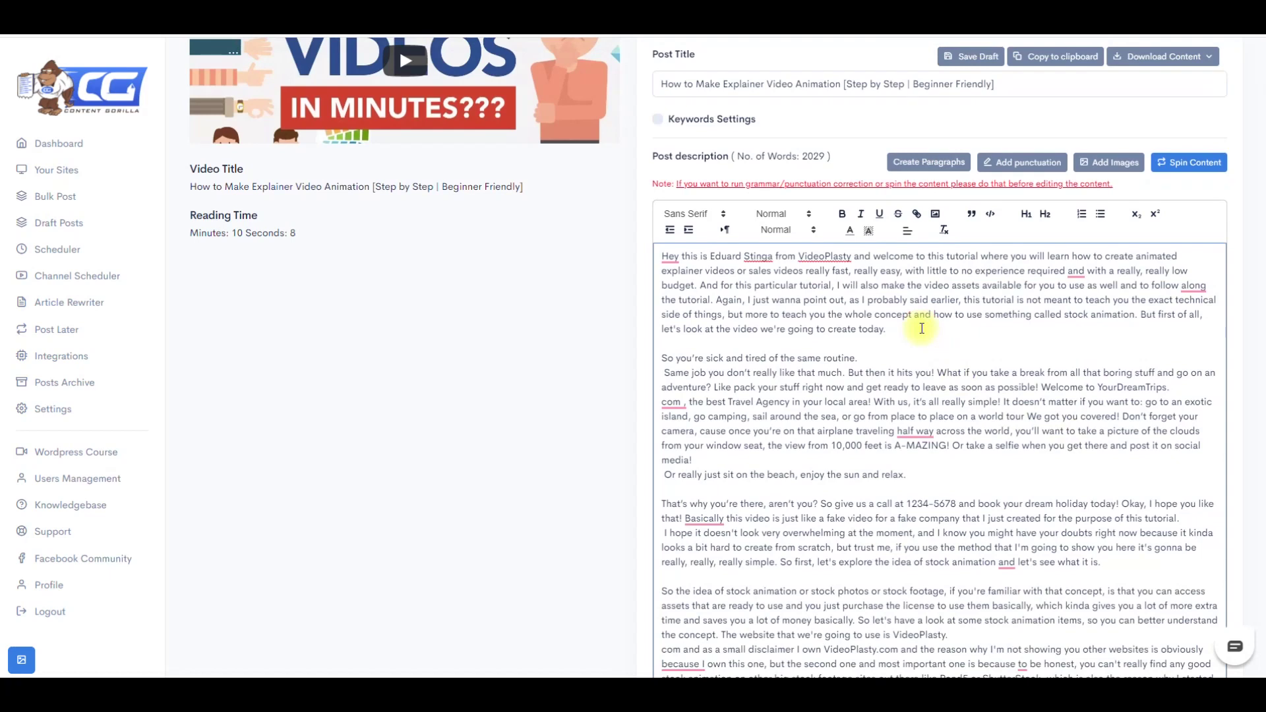
{"action": "key", "text": "Return"}
{"action": "key", "text": "Return"}
Step: Open the image library for the post and search it for "video"
{"action": "left_click", "coordinate": [1111, 165]}
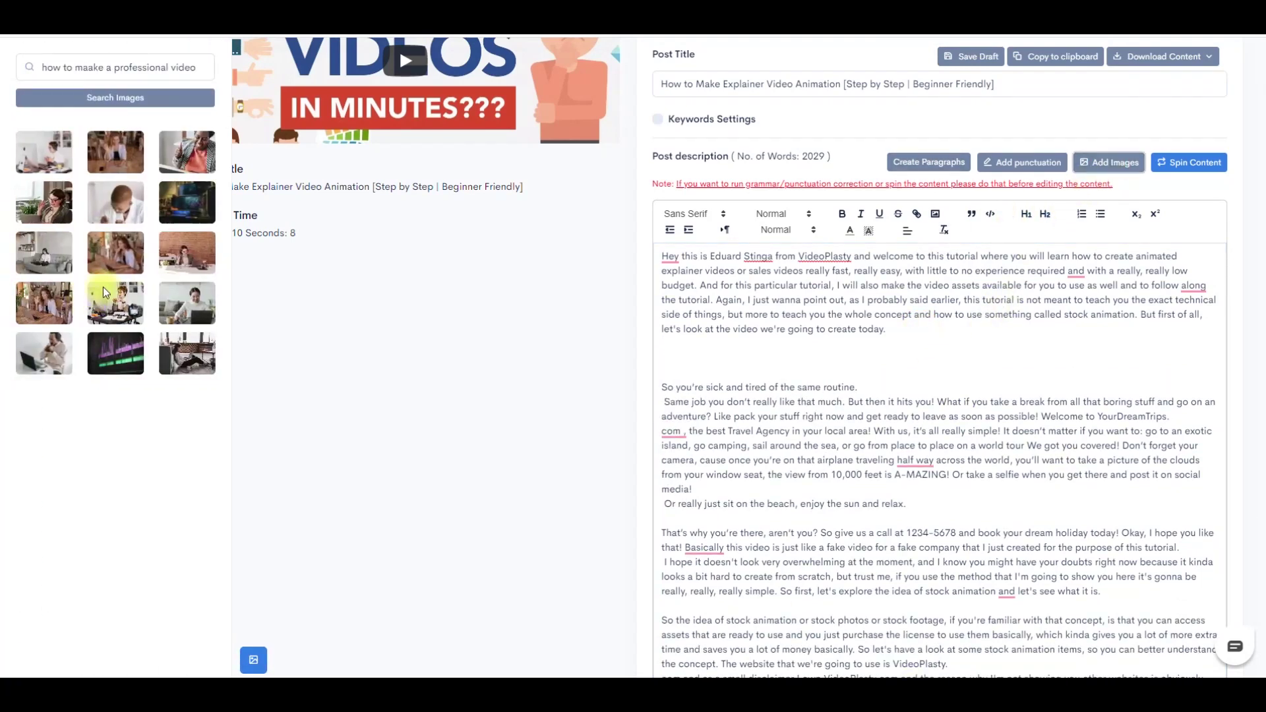
{"action": "triple_click", "coordinate": [113, 70]}
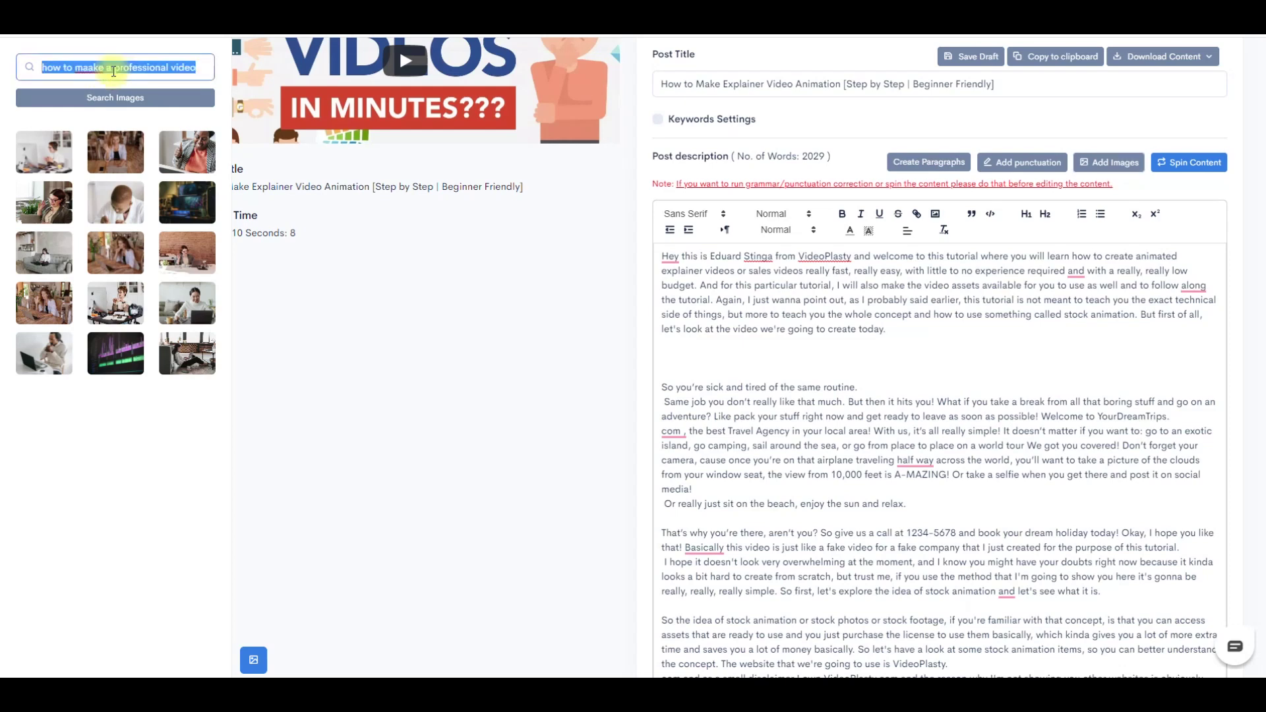
{"action": "type", "text": "v"}
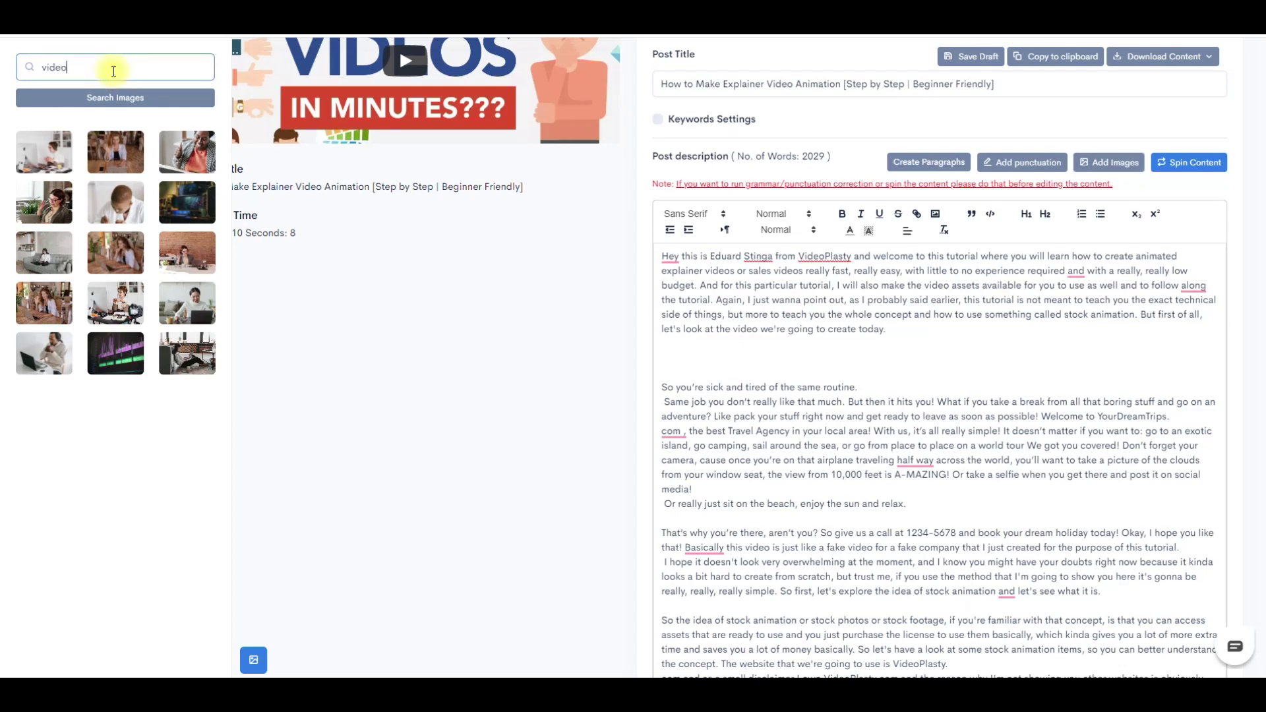
{"action": "left_click", "coordinate": [145, 98]}
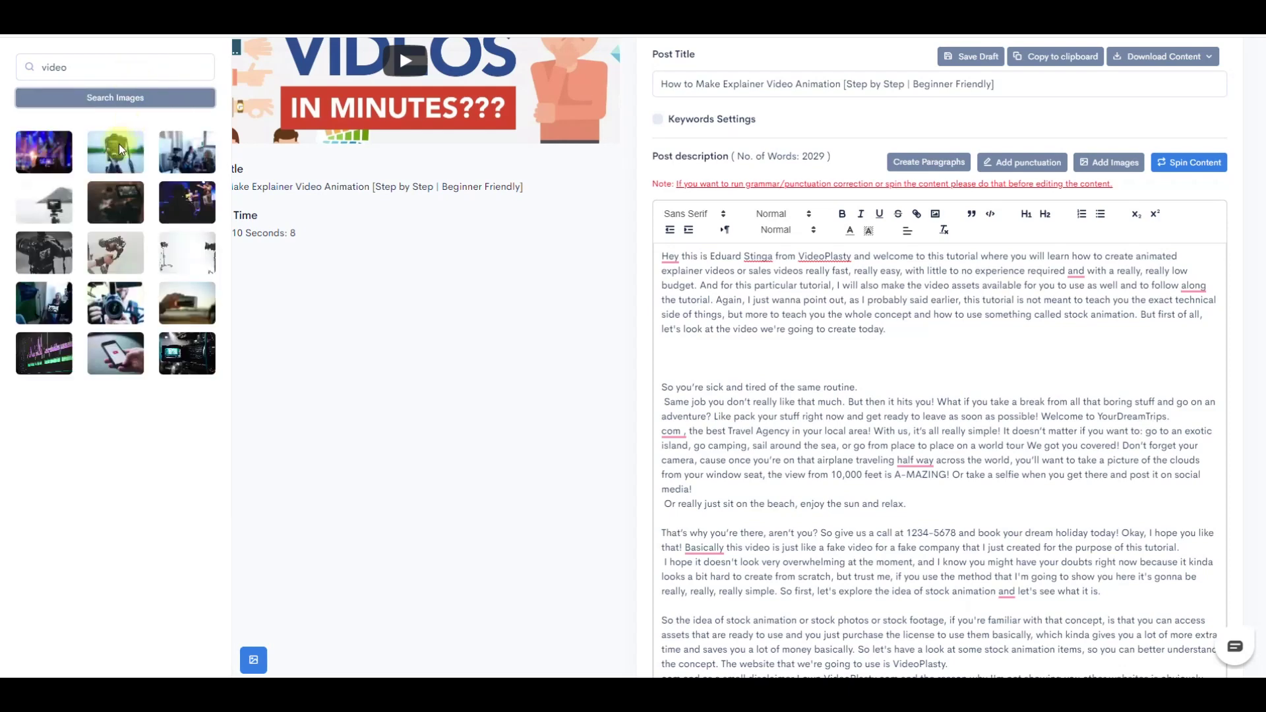
Step: Insert the picture of two seated women beside a video camera into the blank space below the opening paragraph
{"action": "left_click_drag", "start_coordinate": [178, 151], "coordinate": [741, 368]}
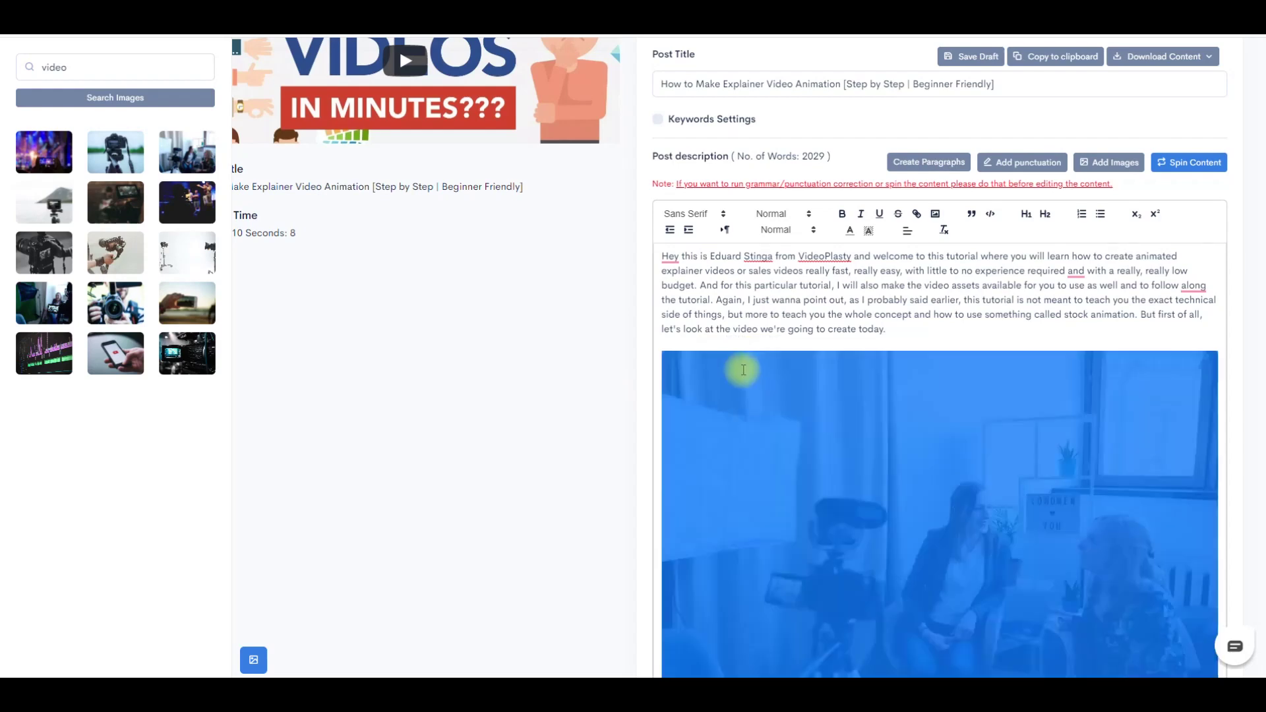
{"action": "left_click", "coordinate": [917, 333]}
{"action": "scroll", "coordinate": [919, 367], "scroll_direction": "down", "scroll_amount": 3}
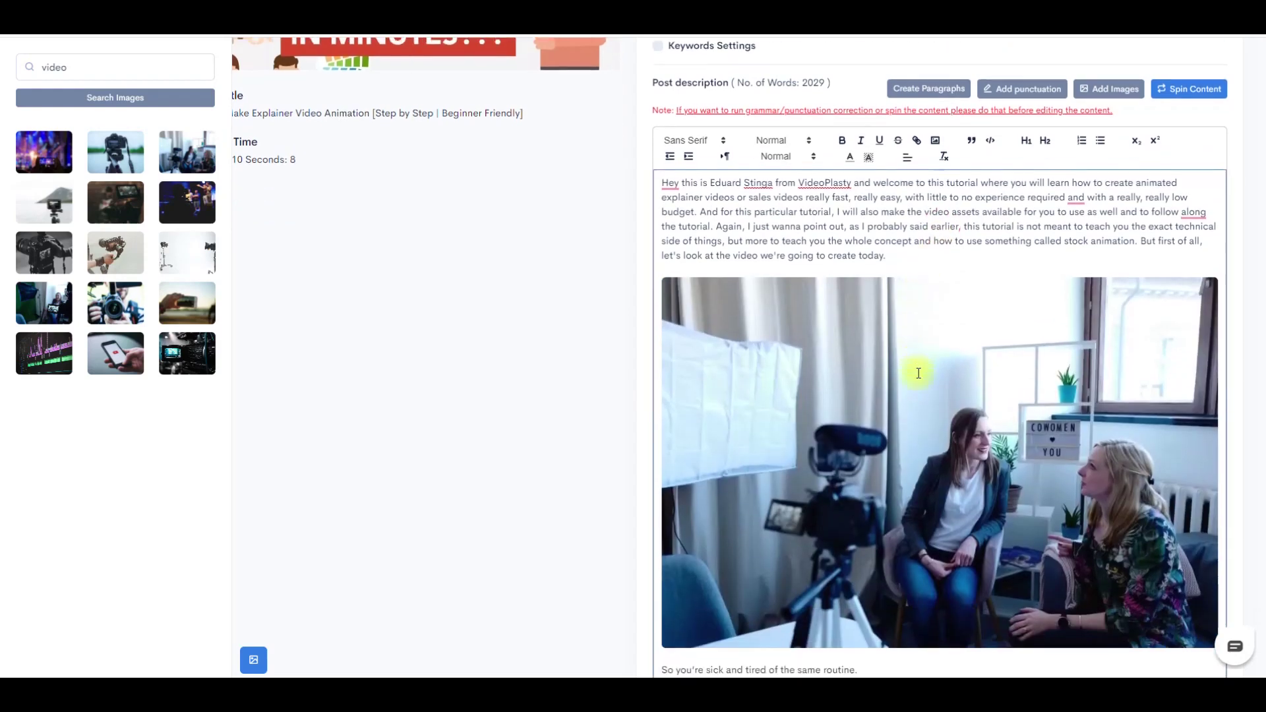
{"action": "scroll", "coordinate": [917, 374], "scroll_direction": "up", "scroll_amount": 2}
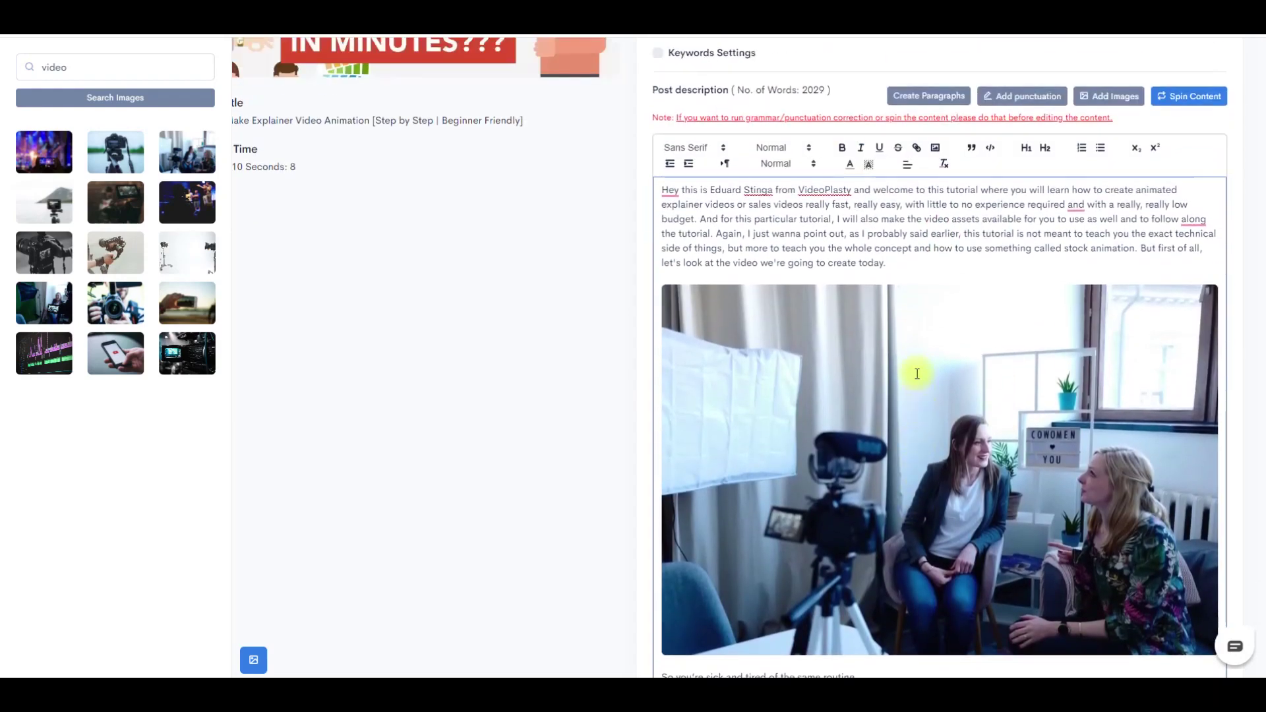
Step: Add the line ">> Click here" below the sentence ending "enjoy the sun and relax." in the post description
{"action": "scroll", "coordinate": [904, 289], "scroll_direction": "down", "scroll_amount": 7}
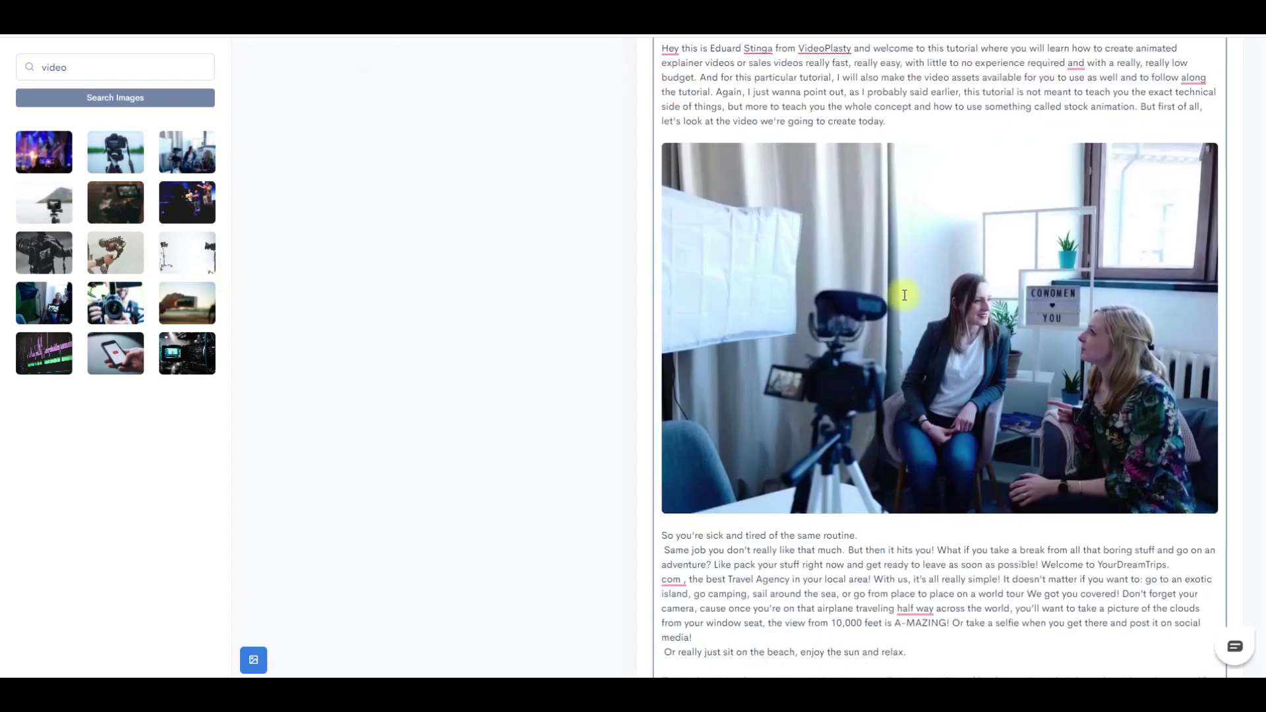
{"action": "left_click", "coordinate": [927, 334]}
{"action": "key", "text": "Return"}
{"action": "key", "text": "Return"}
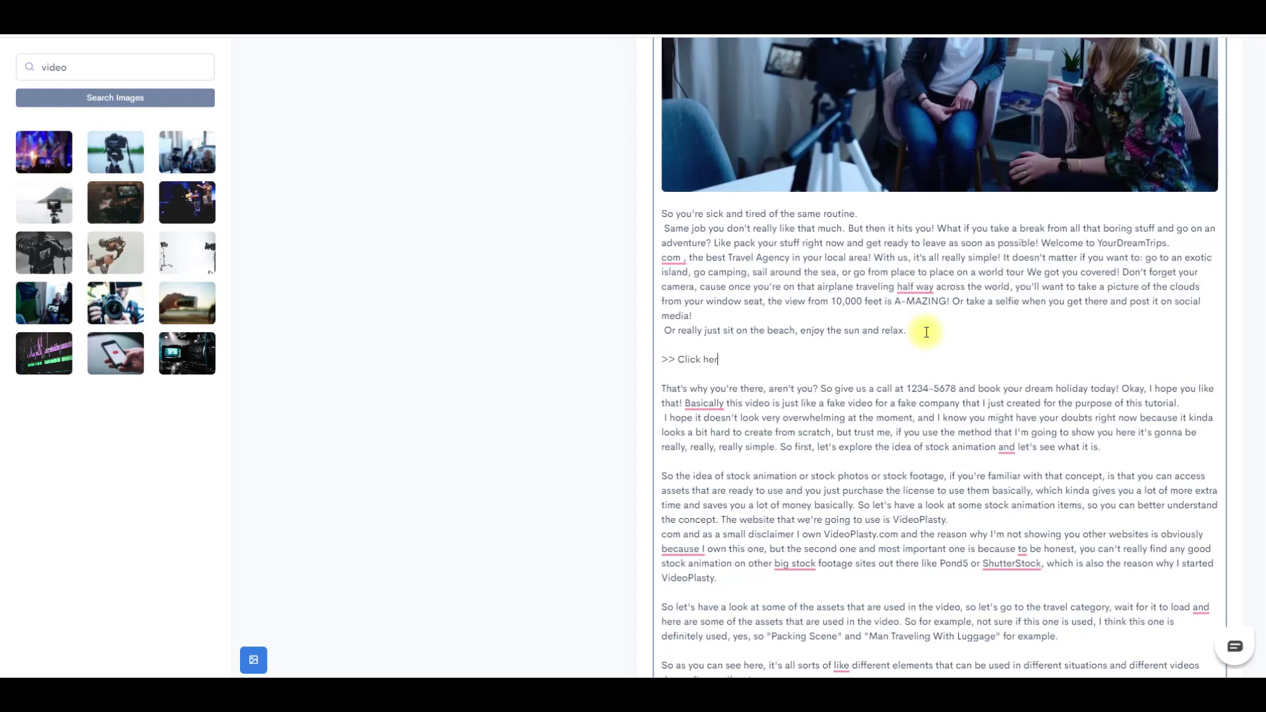
Step: Select the ">> Click here" text, bring up its link entry, and dismiss it without saving a link
{"action": "left_click_drag", "start_coordinate": [732, 359], "coordinate": [661, 359]}
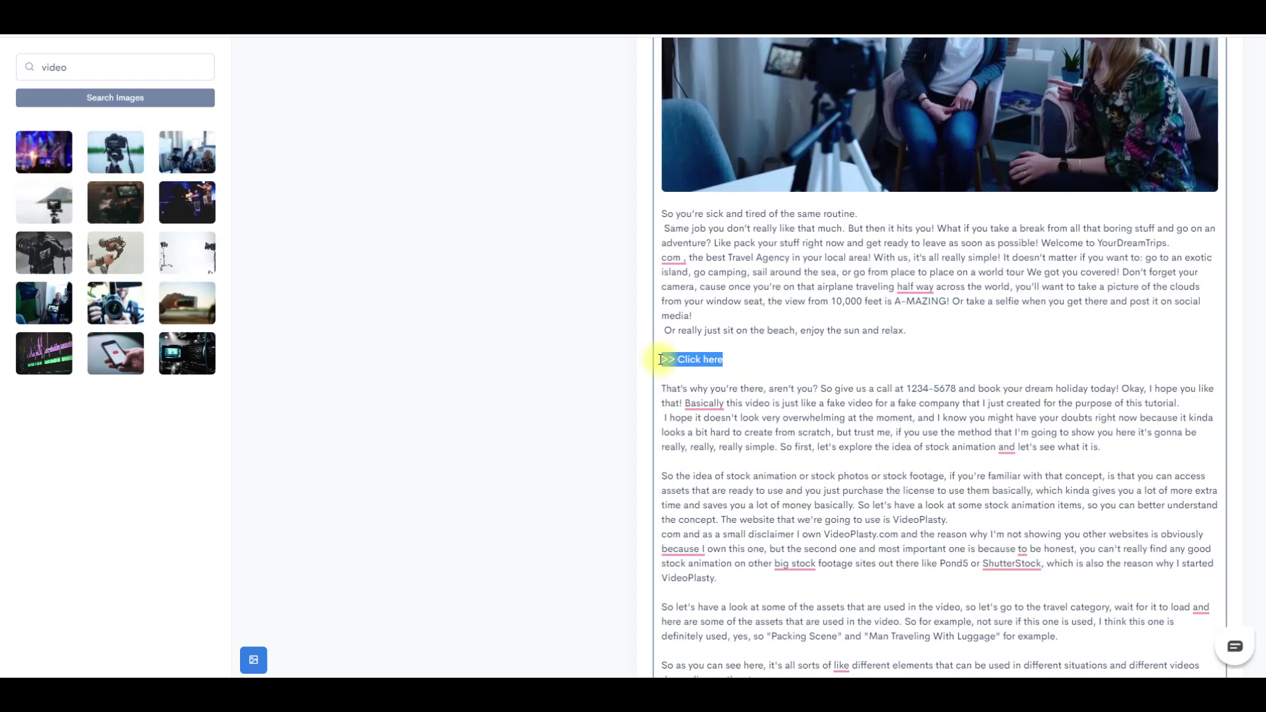
{"action": "key", "text": "ctrl+k"}
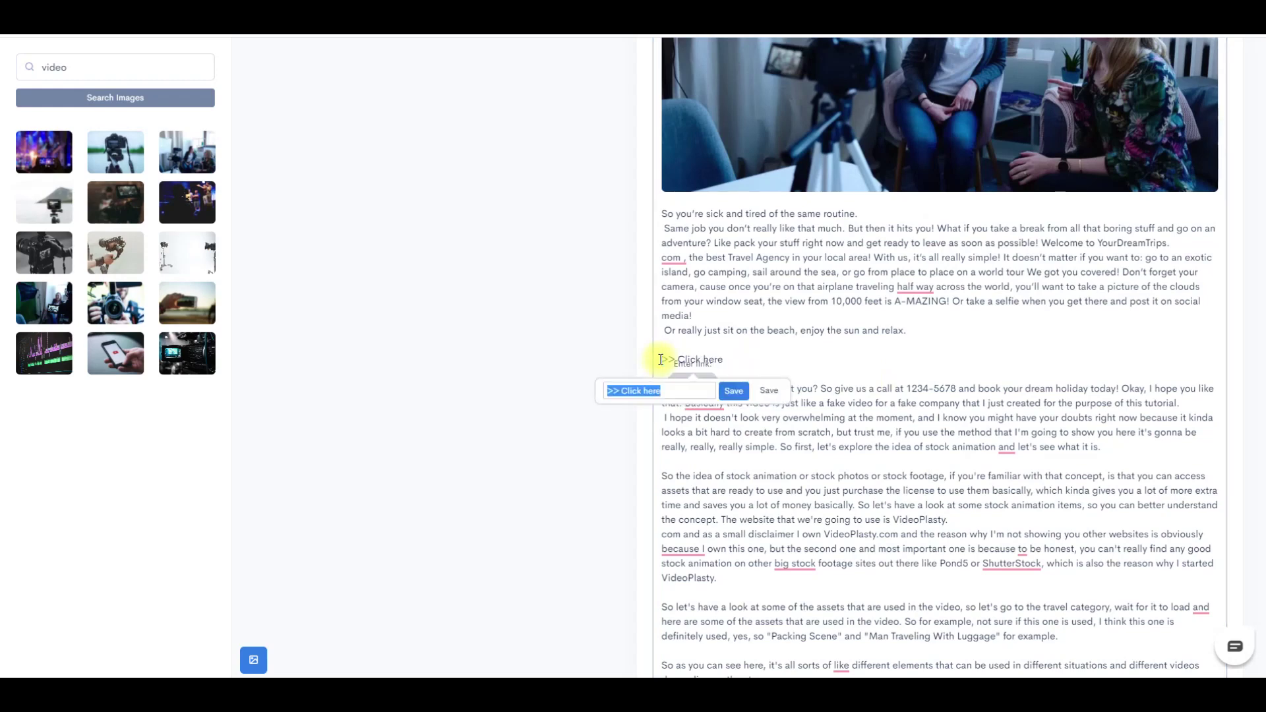
{"action": "key", "text": "BackSpace"}
{"action": "key", "text": "Escape"}
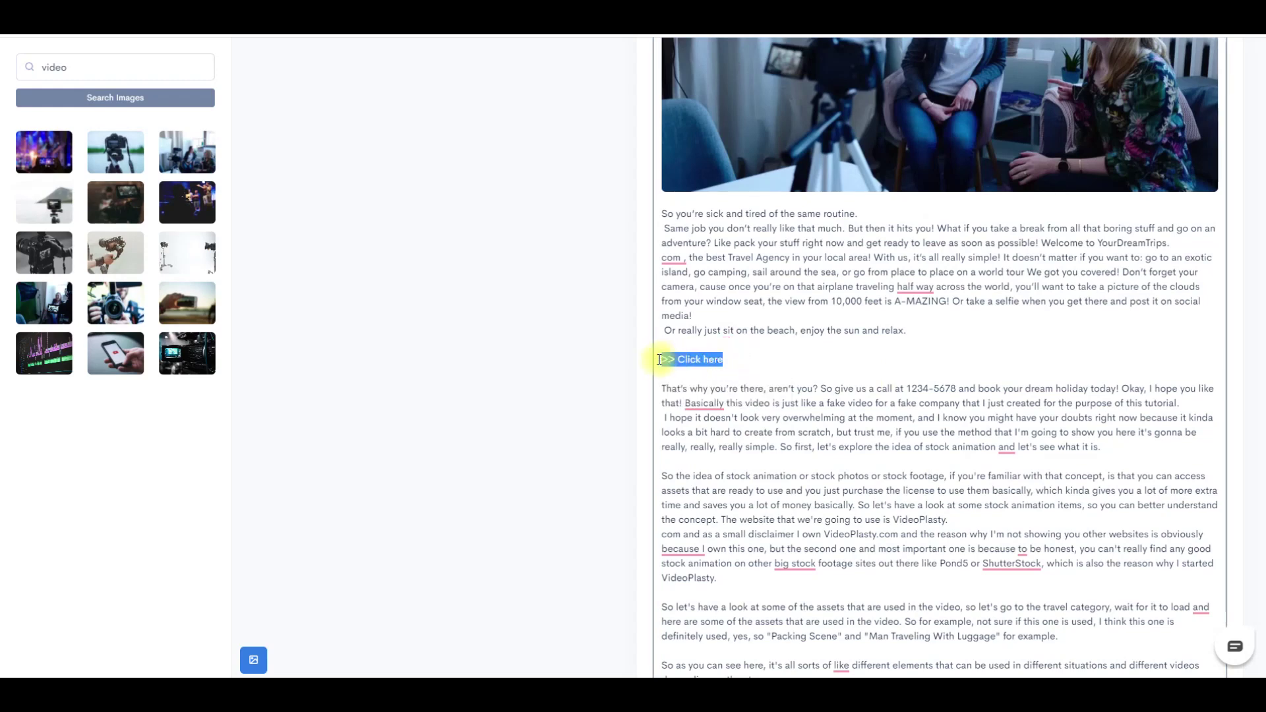
{"action": "scroll", "coordinate": [770, 353], "scroll_direction": "up", "scroll_amount": 6}
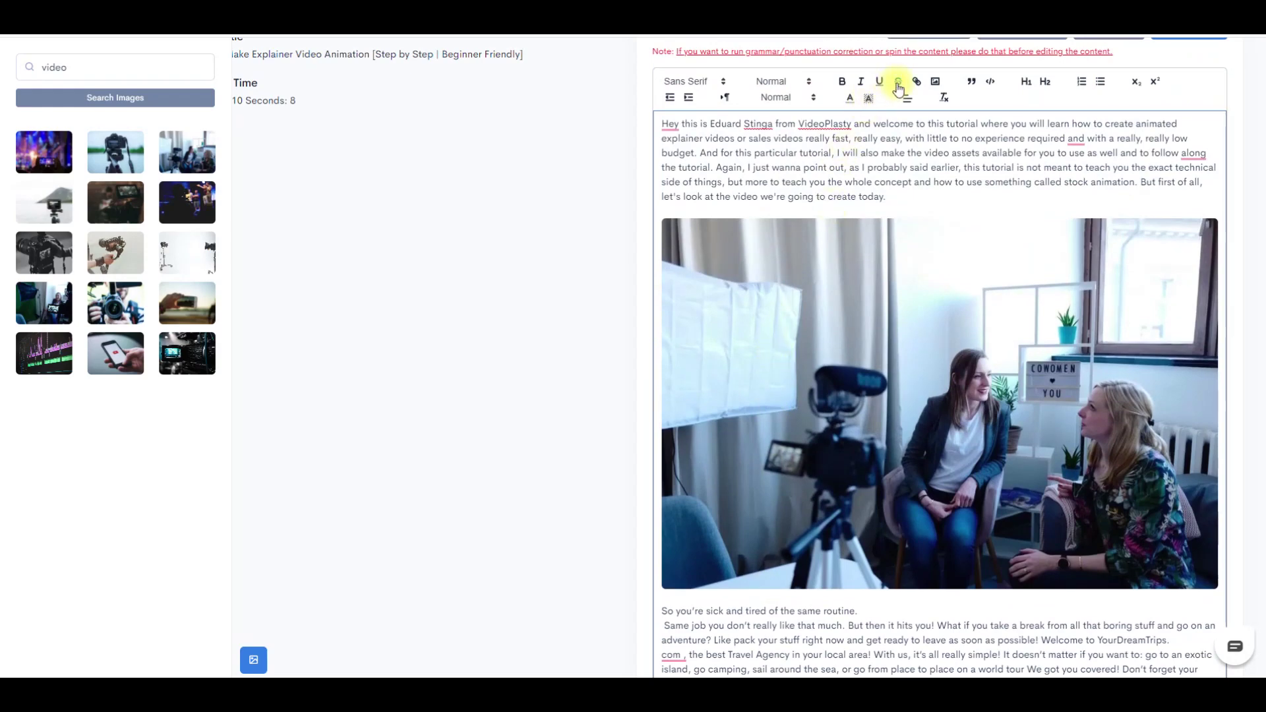
{"action": "scroll", "coordinate": [757, 280], "scroll_direction": "down", "scroll_amount": 5}
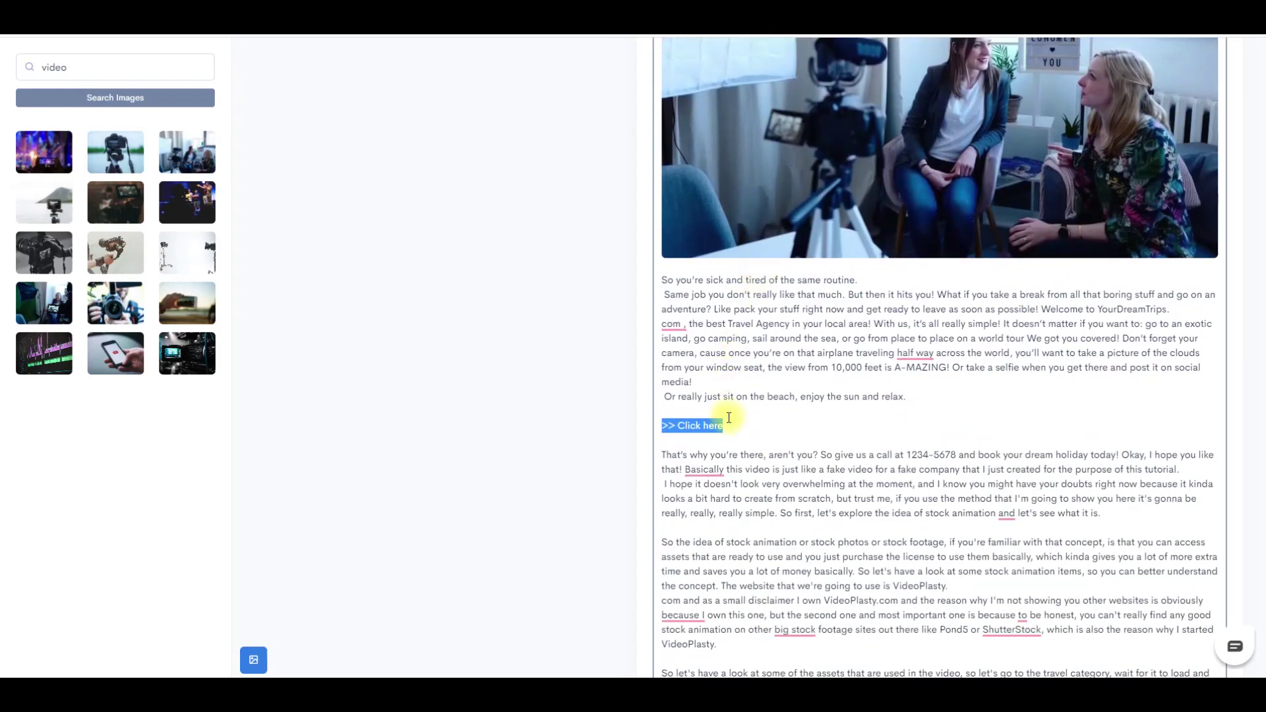
{"action": "key", "text": "ctrl+k"}
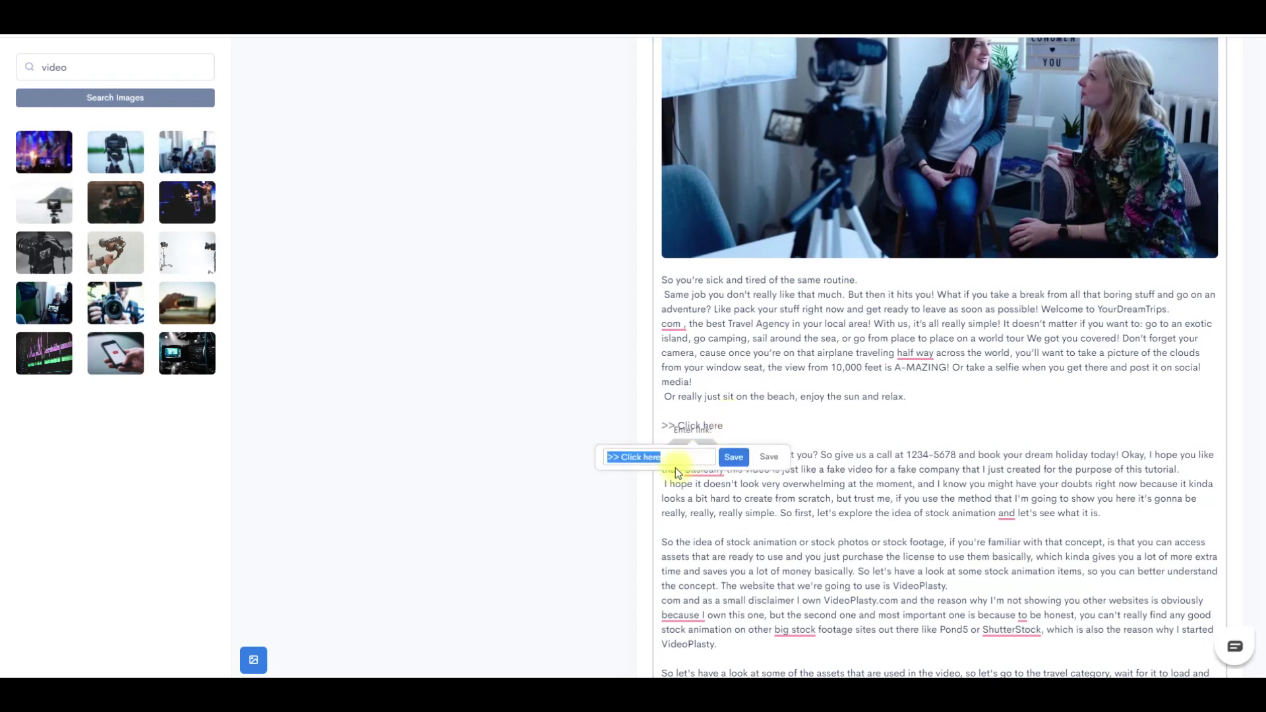
{"action": "left_click", "coordinate": [766, 429]}
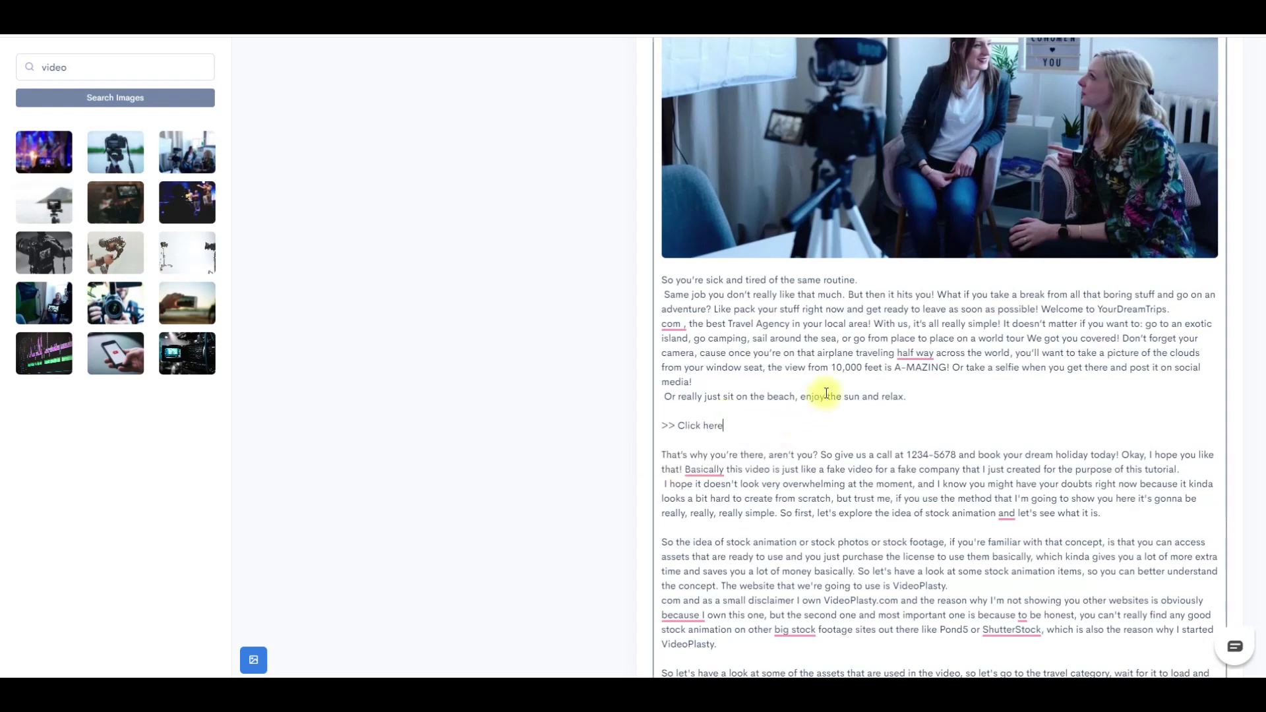
Step: Delete the ">> Click here" line and its extra blank line from the post description
{"action": "key", "text": "BackSpace"}
{"action": "key", "text": "BackSpace"}
{"action": "key", "text": "BackSpace"}
{"action": "key", "text": "BackSpace"}
{"action": "key", "text": "BackSpace"}
{"action": "key", "text": "BackSpace"}
{"action": "key", "text": "BackSpace"}
{"action": "key", "text": "BackSpace"}
{"action": "key", "text": "BackSpace"}
{"action": "key", "text": "BackSpace"}
{"action": "key", "text": "BackSpace"}
{"action": "key", "text": "BackSpace"}
{"action": "key", "text": "BackSpace"}
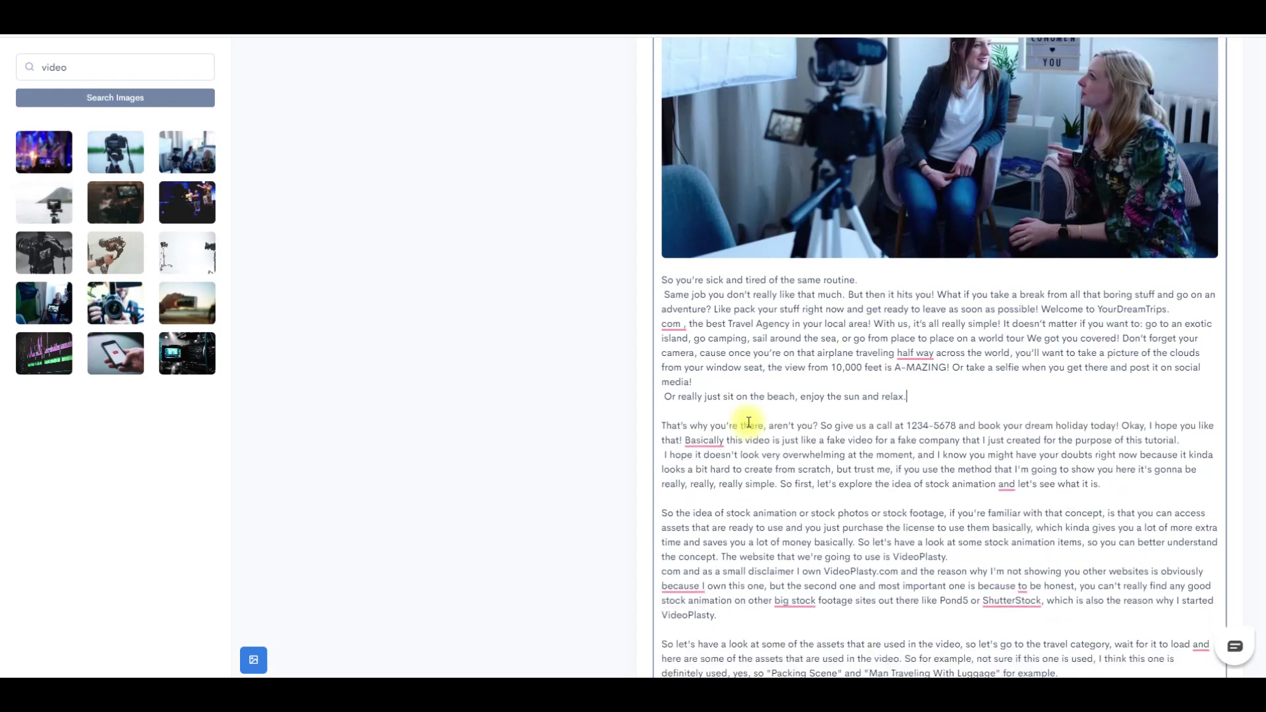
Step: Insert the picture of a hand holding a phone with a play logo below the paragraph ending "let's see what it is."
{"action": "left_click", "coordinate": [1142, 489]}
{"action": "key", "text": "Return"}
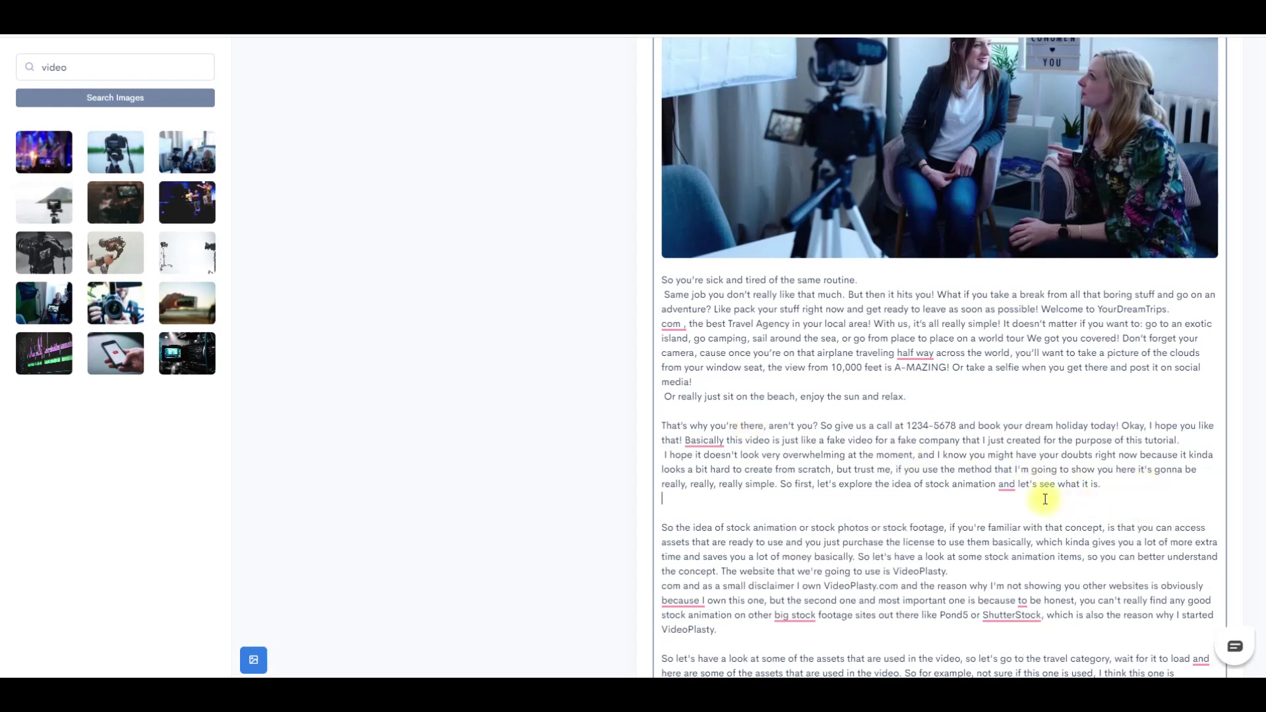
{"action": "scroll", "coordinate": [730, 438], "scroll_direction": "up", "scroll_amount": 3}
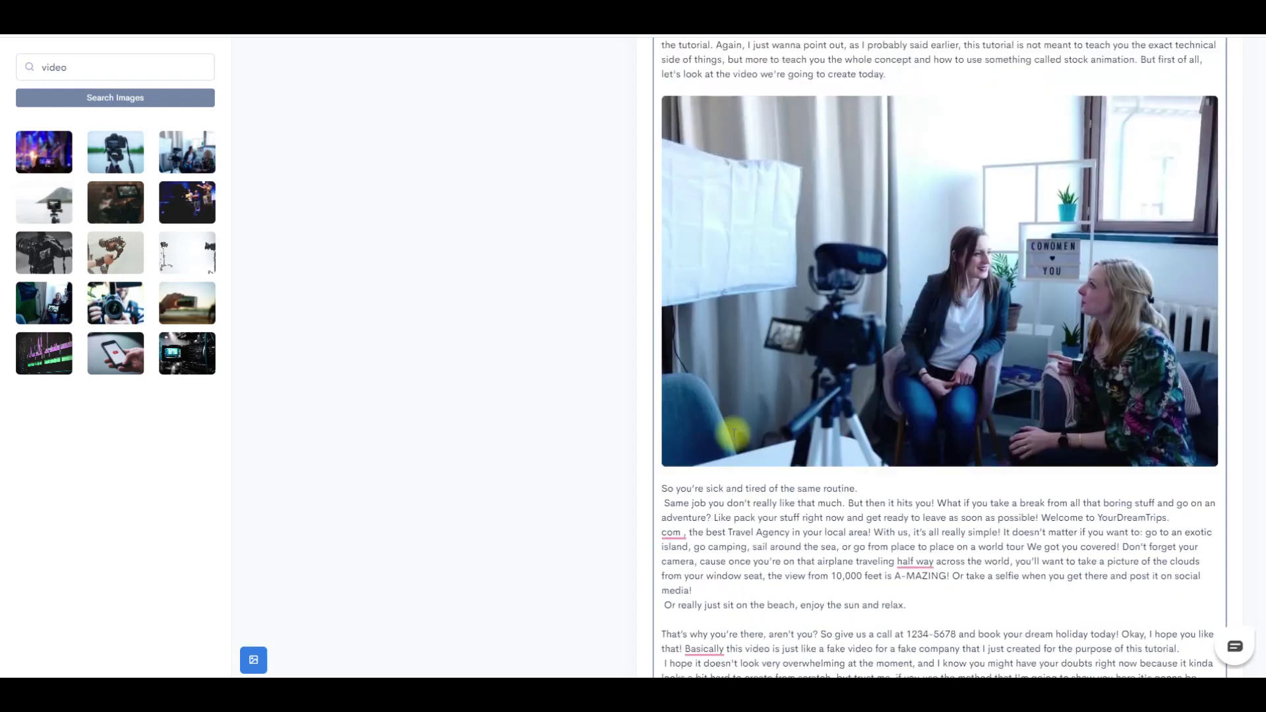
{"action": "scroll", "coordinate": [733, 432], "scroll_direction": "down", "scroll_amount": 6}
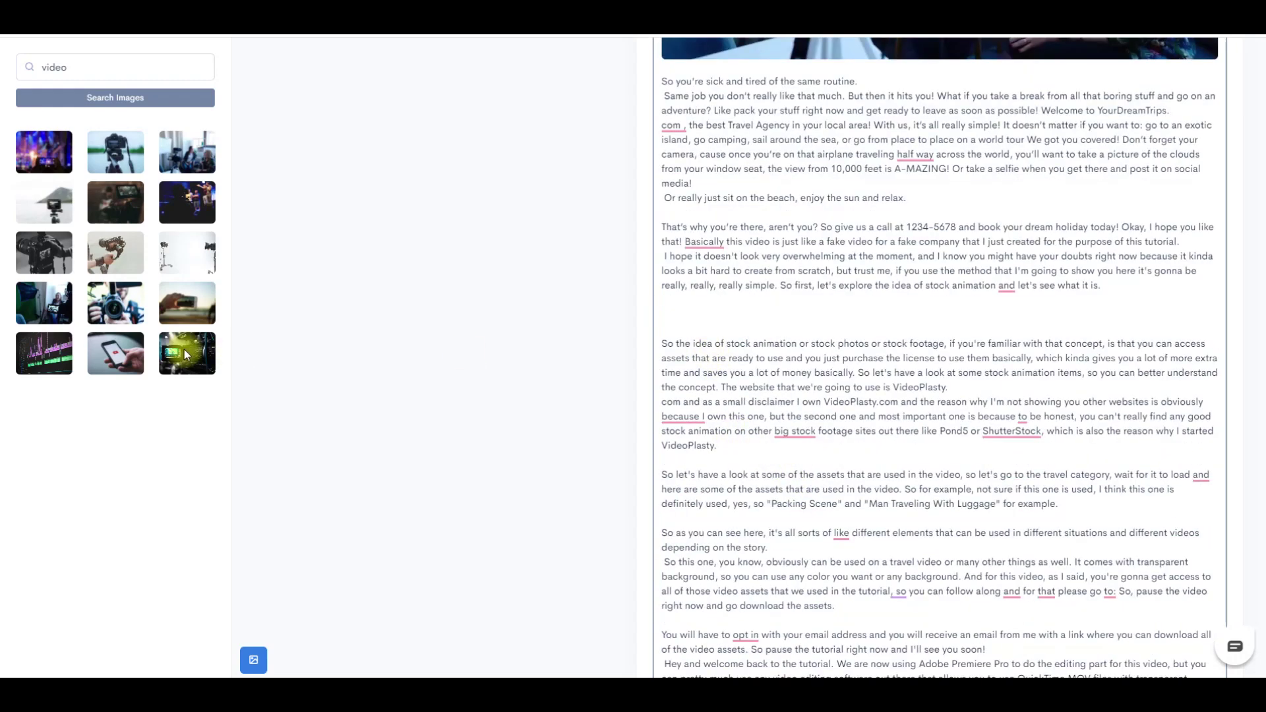
{"action": "left_click_drag", "start_coordinate": [116, 355], "coordinate": [729, 333]}
{"action": "left_click", "coordinate": [912, 285]}
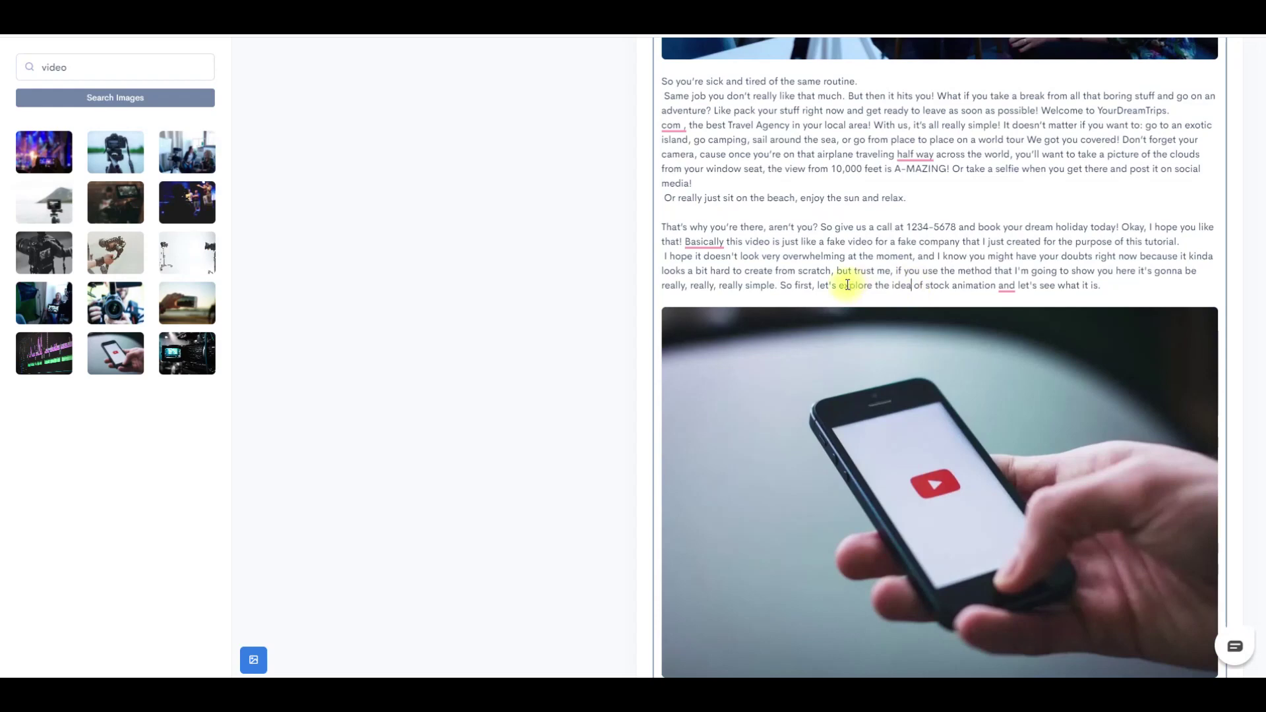
Step: Join the line starting "com and as a small disclaimer" to the preceding sentence so it reads "VideoPlasty.com"
{"action": "scroll", "coordinate": [953, 264], "scroll_direction": "down", "scroll_amount": 5}
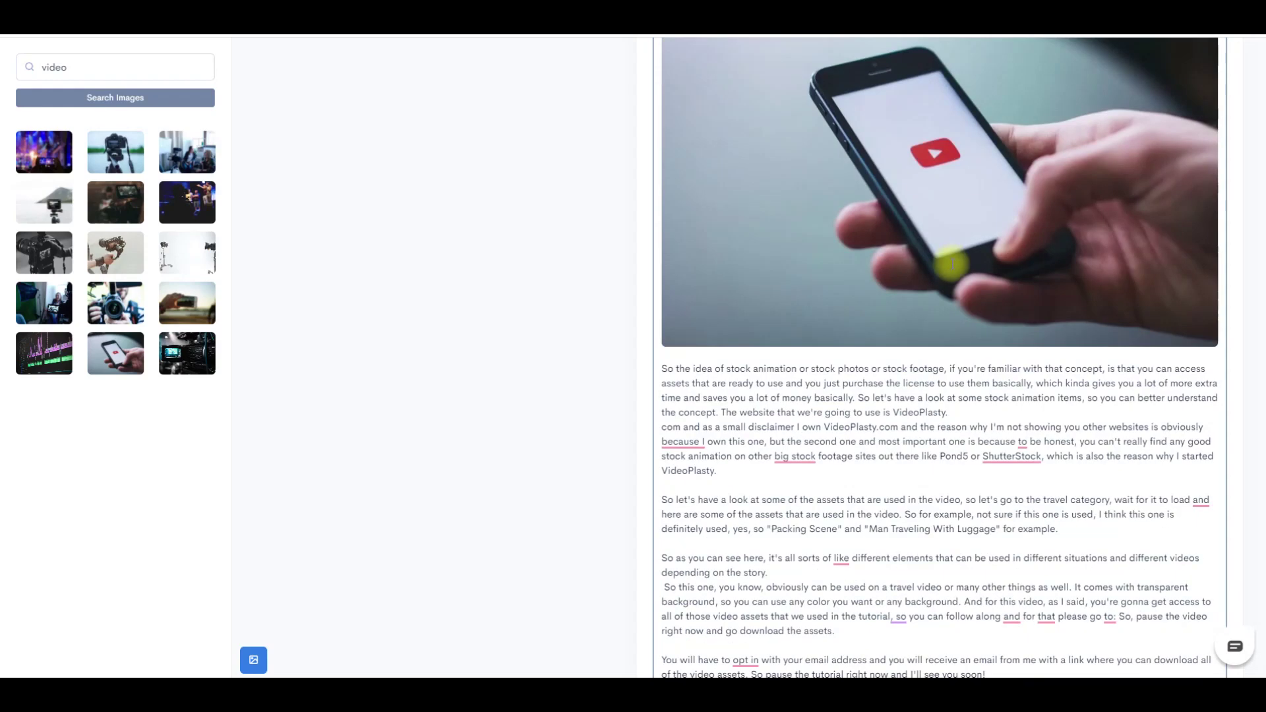
{"action": "scroll", "coordinate": [952, 265], "scroll_direction": "down", "scroll_amount": 1}
{"action": "scroll", "coordinate": [952, 265], "scroll_direction": "up", "scroll_amount": 2}
{"action": "scroll", "coordinate": [957, 237], "scroll_direction": "down", "scroll_amount": 3}
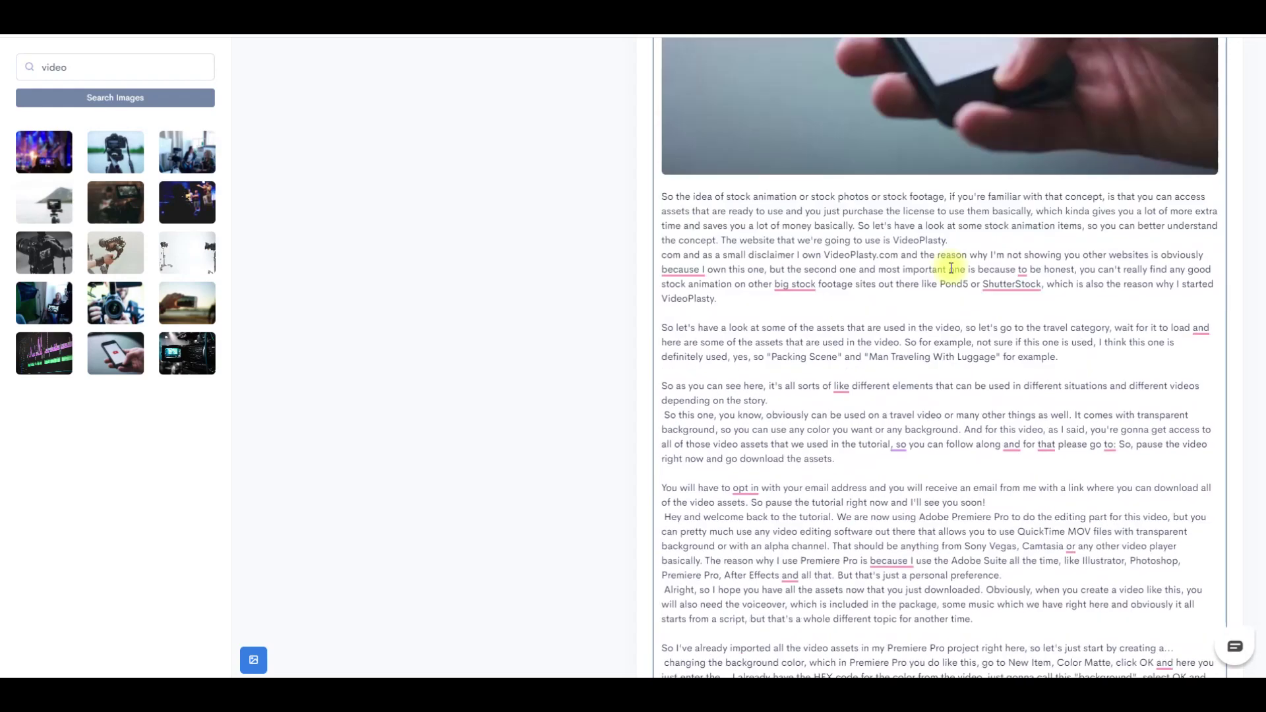
{"action": "left_click", "coordinate": [960, 214]}
{"action": "key", "text": "Return"}
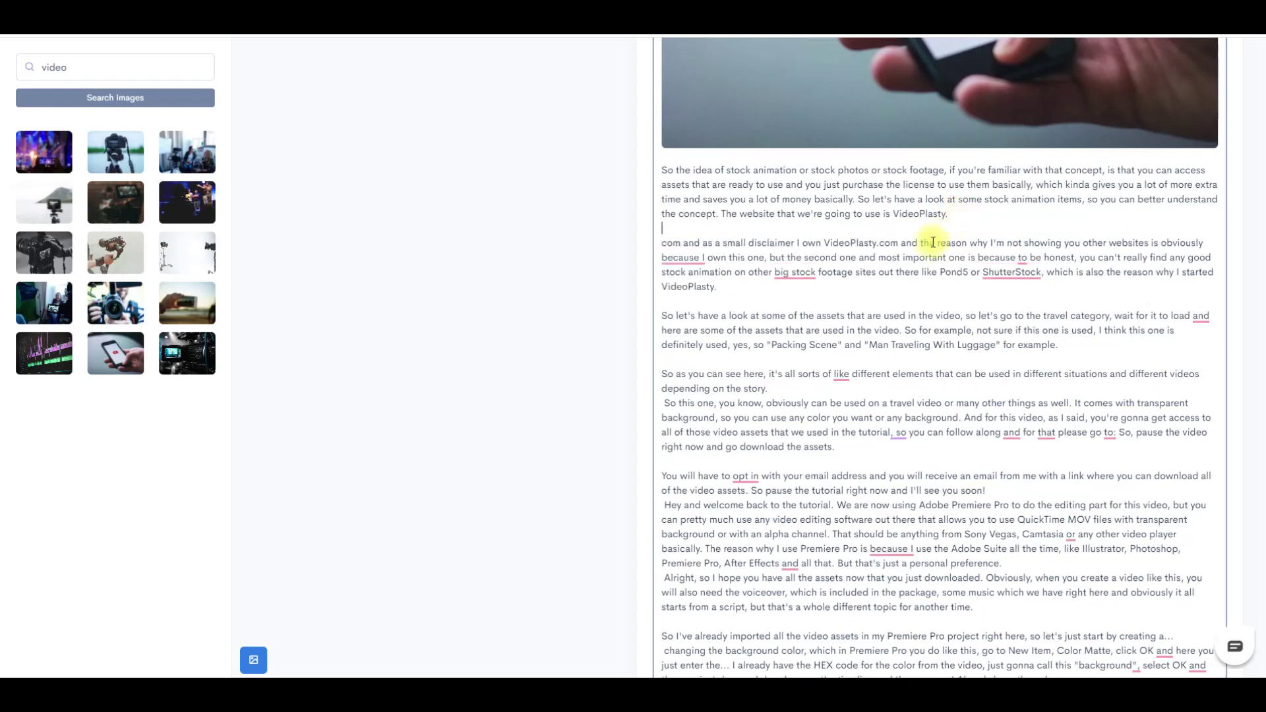
{"action": "scroll", "coordinate": [907, 257], "scroll_direction": "down", "scroll_amount": 1}
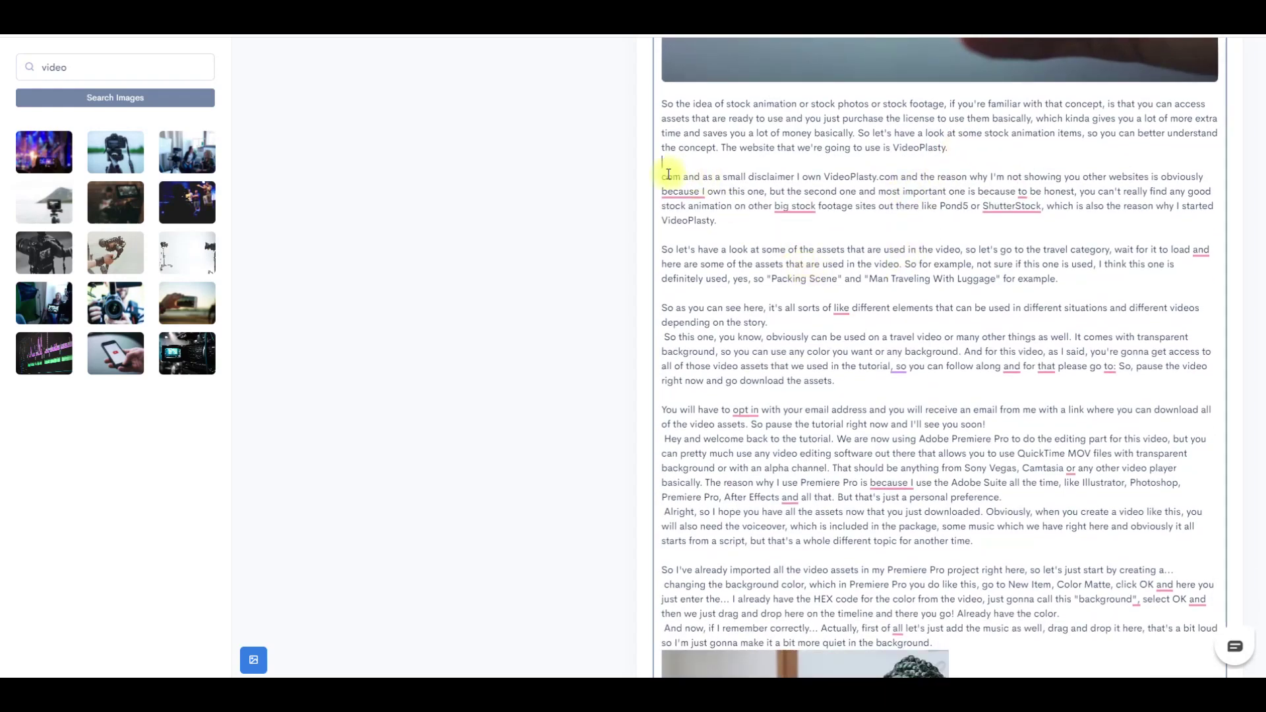
{"action": "left_click", "coordinate": [660, 177]}
{"action": "key", "text": "BackSpace"}
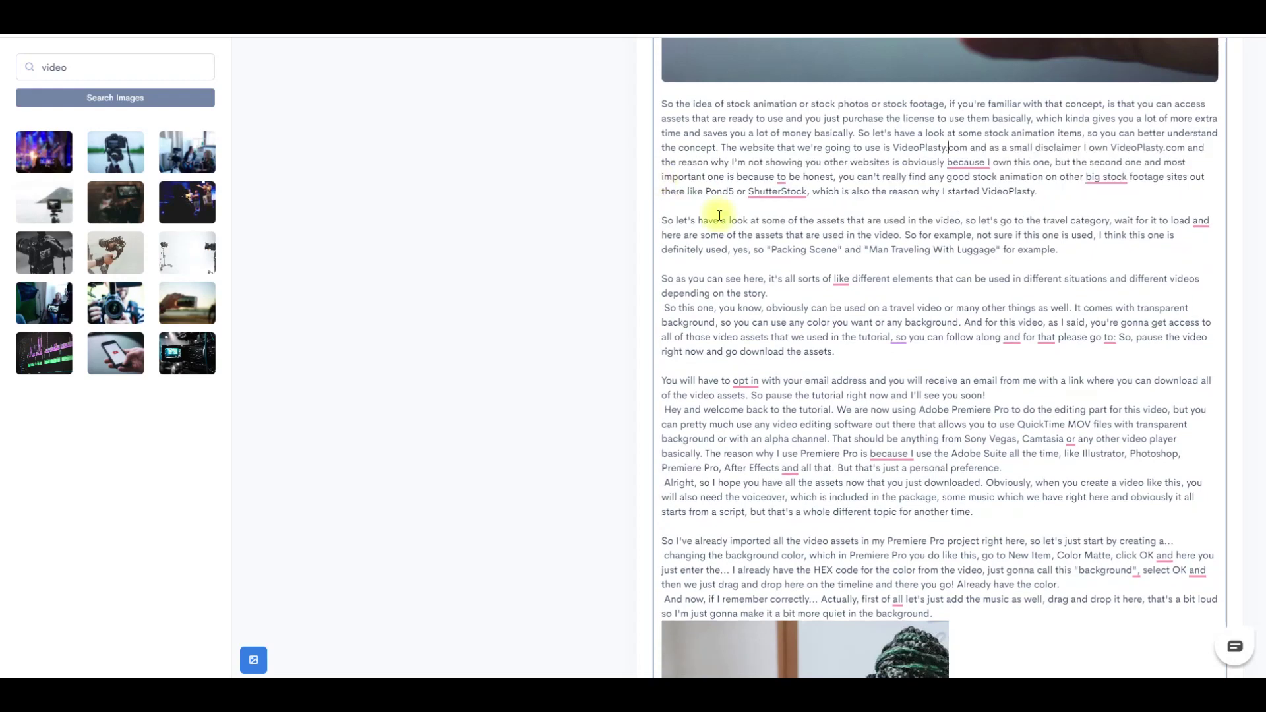
Step: Insert a paragraph break before the sentence starting "So this one, you know" in the post description
{"action": "scroll", "coordinate": [740, 337], "scroll_direction": "down", "scroll_amount": 1}
{"action": "left_click", "coordinate": [664, 242]}
{"action": "key", "text": "Return"}
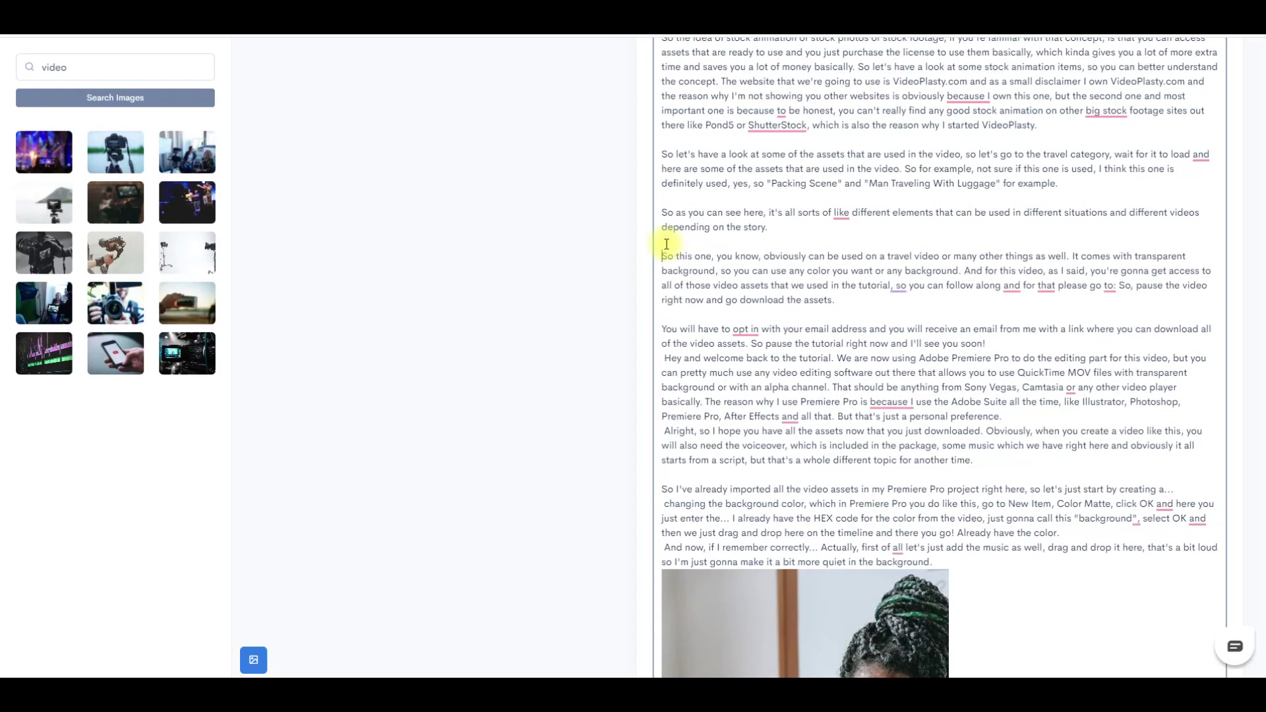
Step: Examine the edited post description's paragraphs and inserted pictures, from the later sections back up to the post title
{"action": "scroll", "coordinate": [917, 343], "scroll_direction": "down", "scroll_amount": 6}
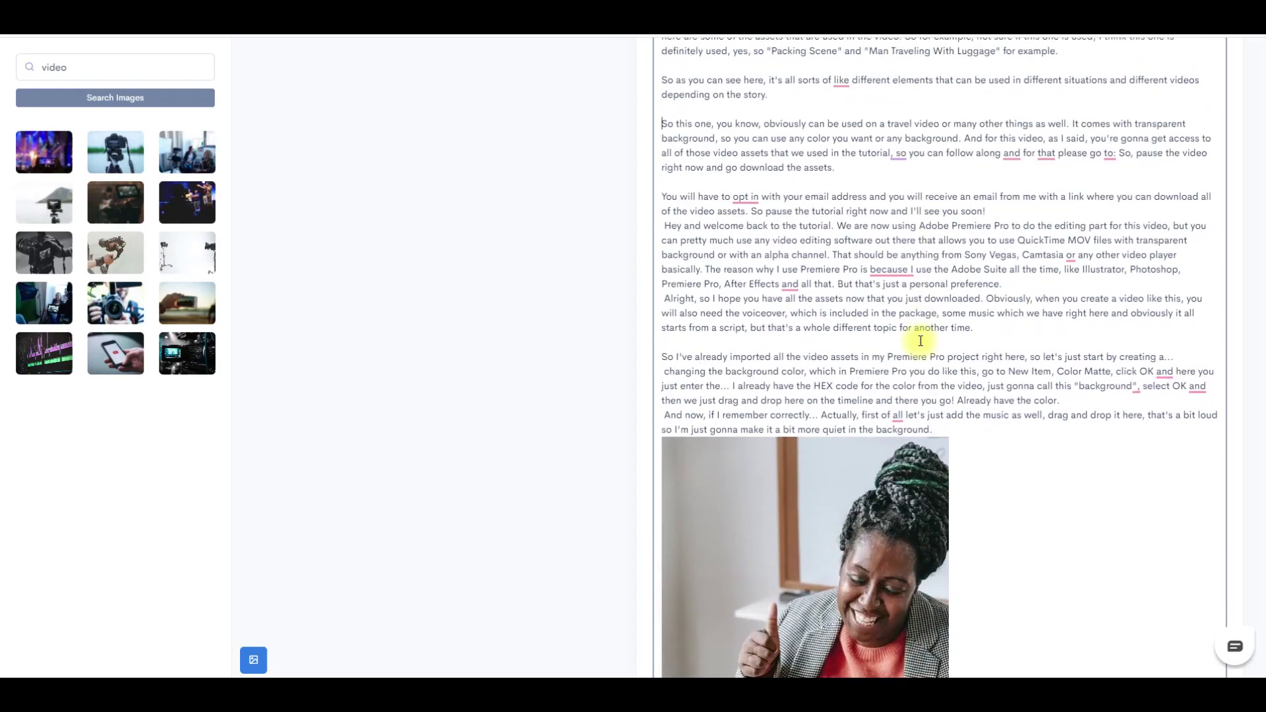
{"action": "scroll", "coordinate": [919, 343], "scroll_direction": "down", "scroll_amount": 9}
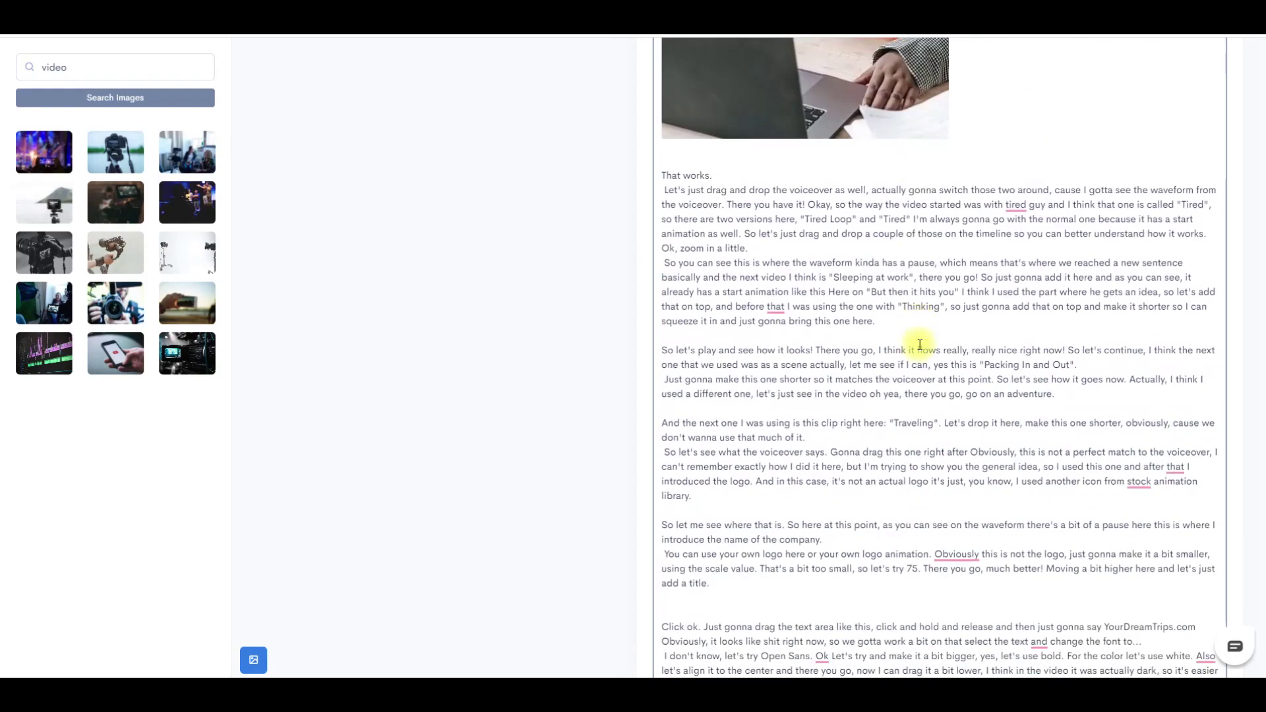
{"action": "scroll", "coordinate": [919, 345], "scroll_direction": "down", "scroll_amount": 4}
{"action": "scroll", "coordinate": [919, 344], "scroll_direction": "up", "scroll_amount": 20}
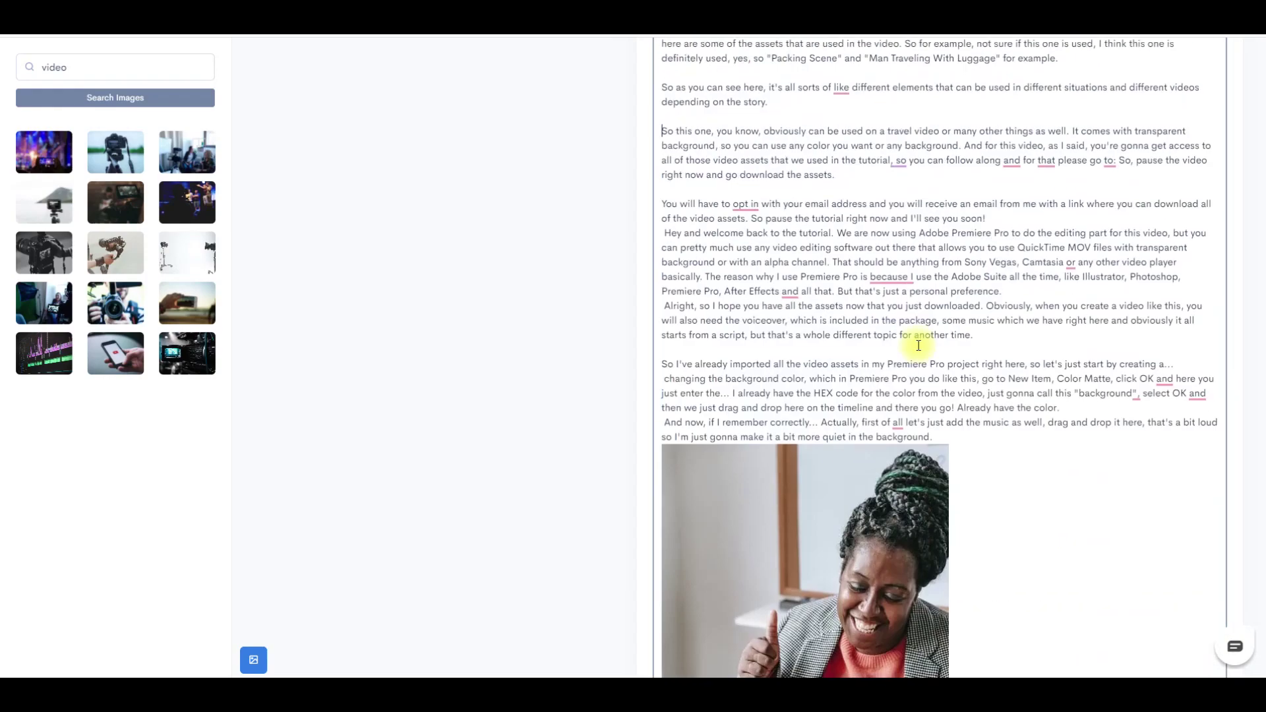
{"action": "scroll", "coordinate": [917, 344], "scroll_direction": "up", "scroll_amount": 20}
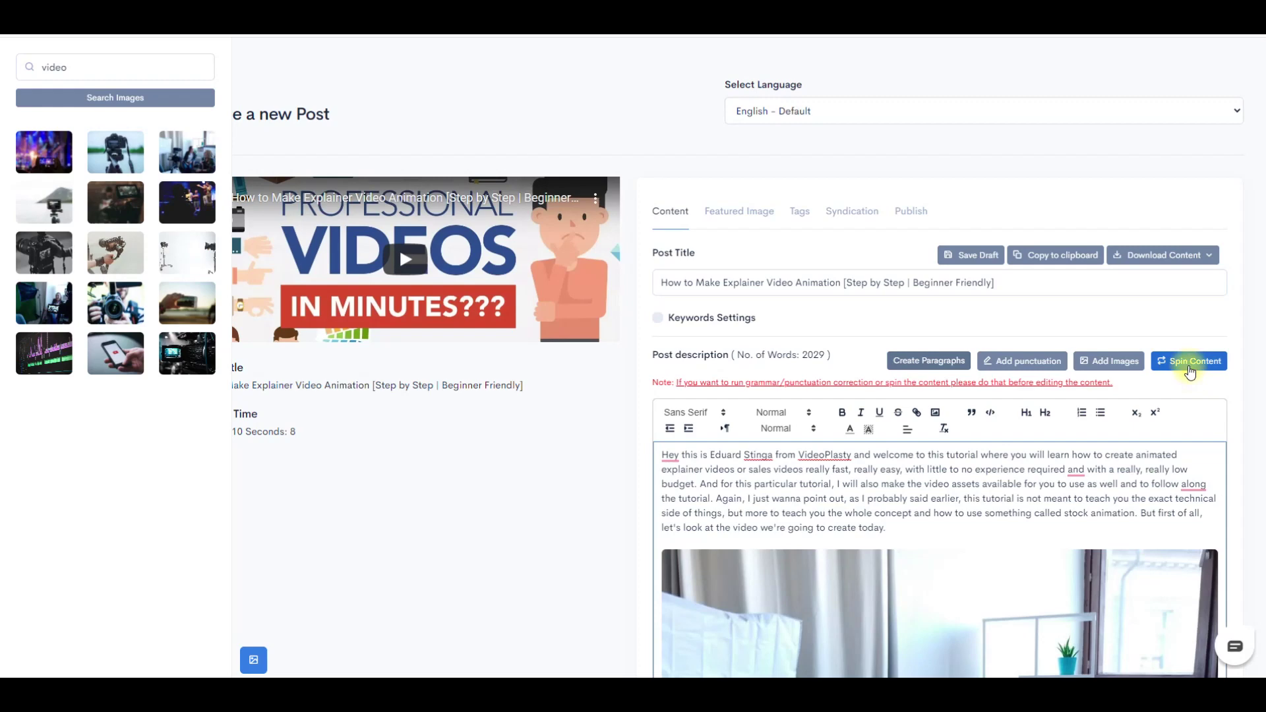
{"action": "scroll", "coordinate": [1186, 370], "scroll_direction": "down", "scroll_amount": 10}
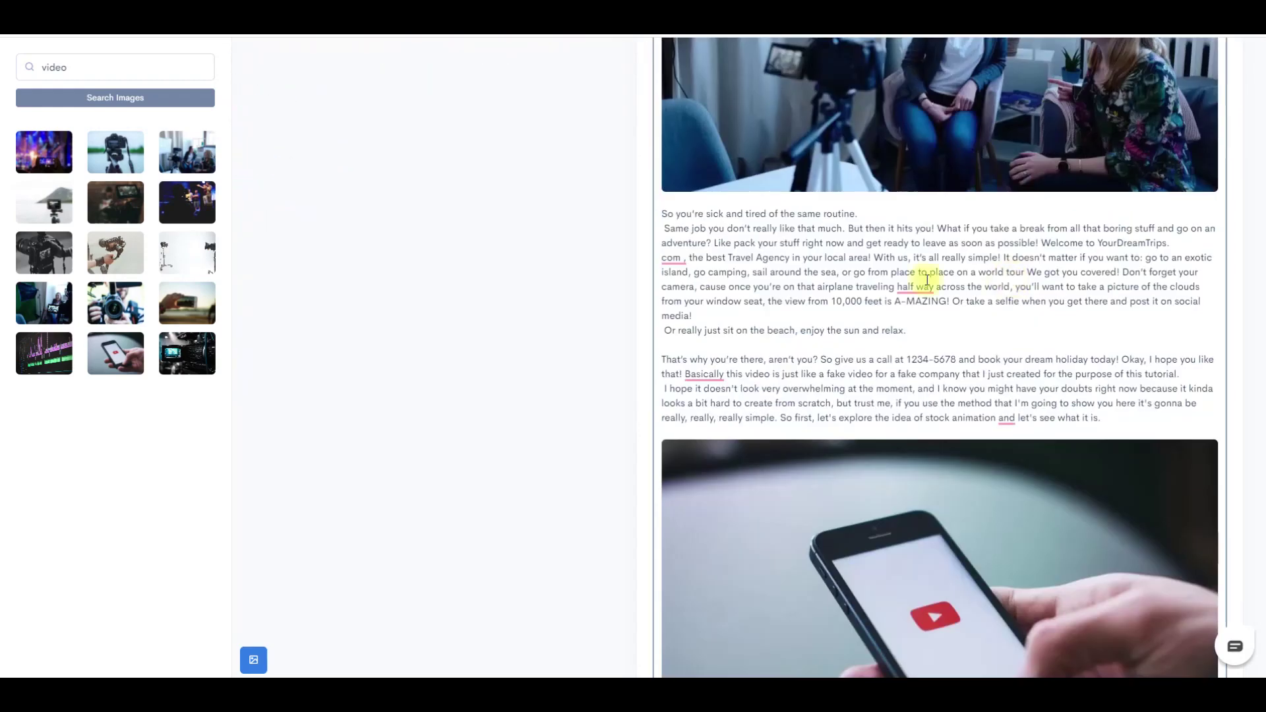
{"action": "scroll", "coordinate": [920, 290], "scroll_direction": "up", "scroll_amount": 4}
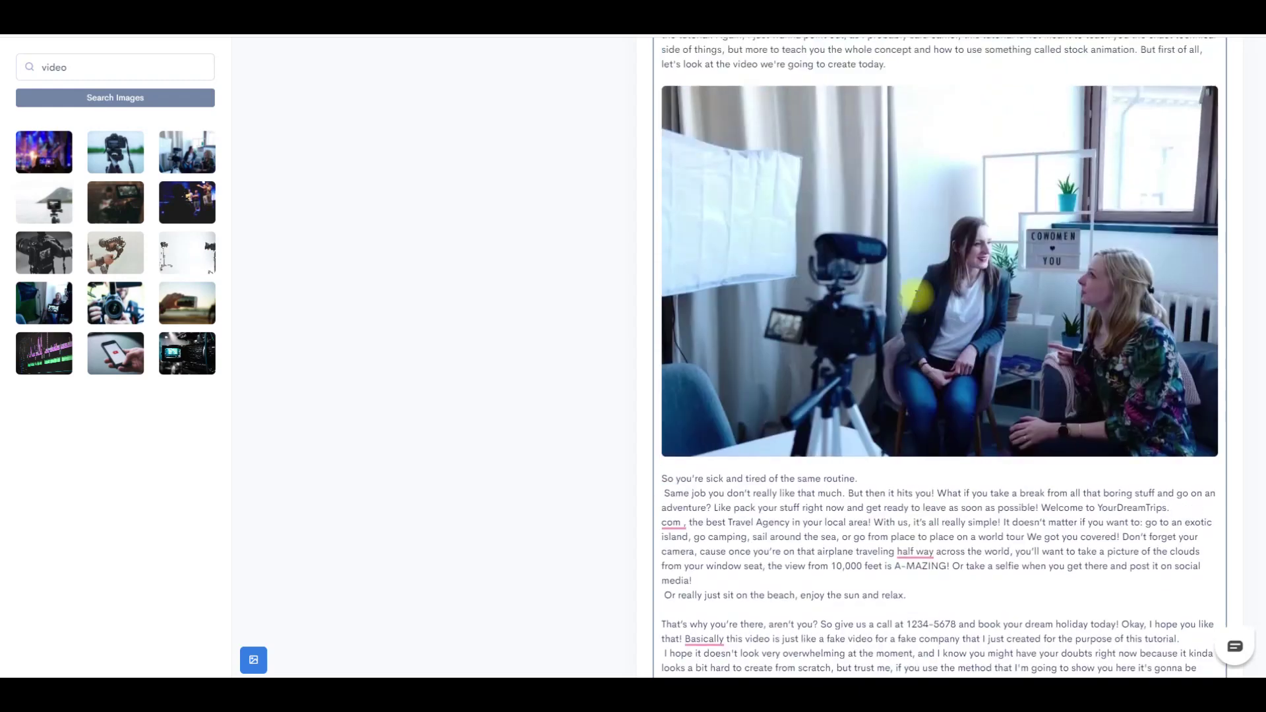
{"action": "scroll", "coordinate": [915, 295], "scroll_direction": "up", "scroll_amount": 6}
{"action": "left_click_drag", "start_coordinate": [904, 403], "coordinate": [976, 433]}
{"action": "left_click", "coordinate": [985, 433]}
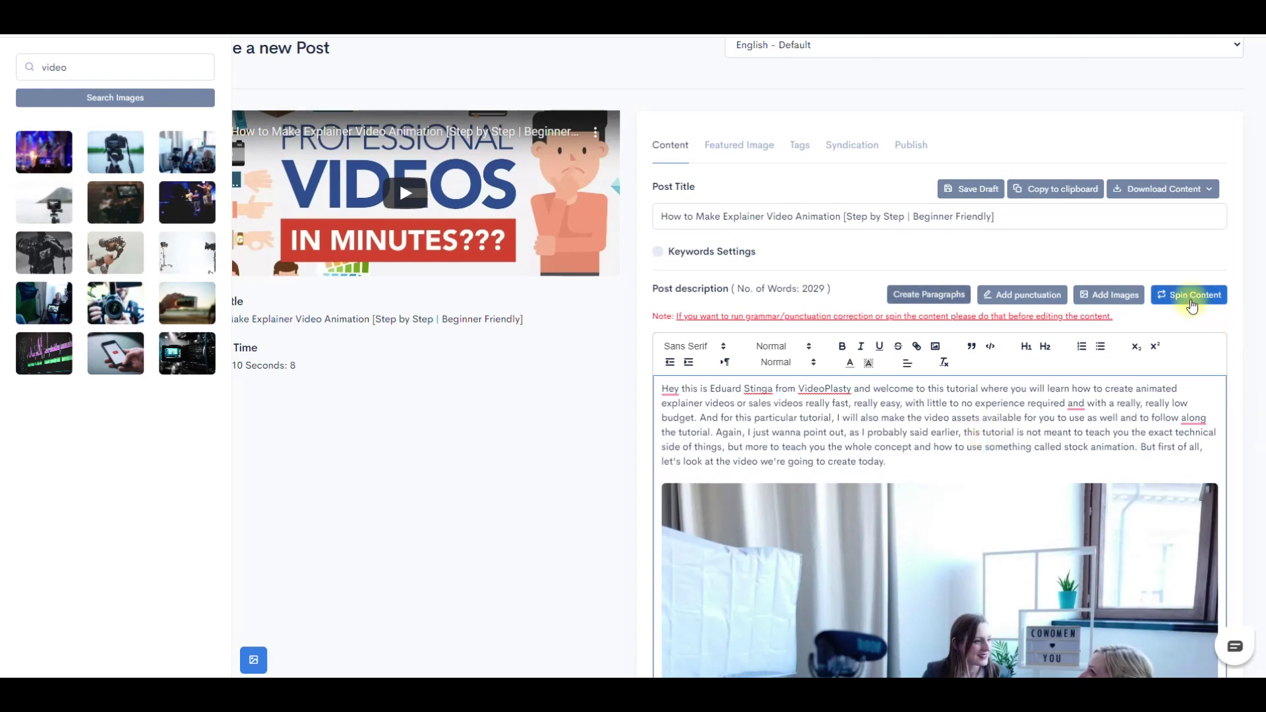
Step: Spin the content of the post description and dismiss the completion message
{"action": "left_click", "coordinate": [1192, 305]}
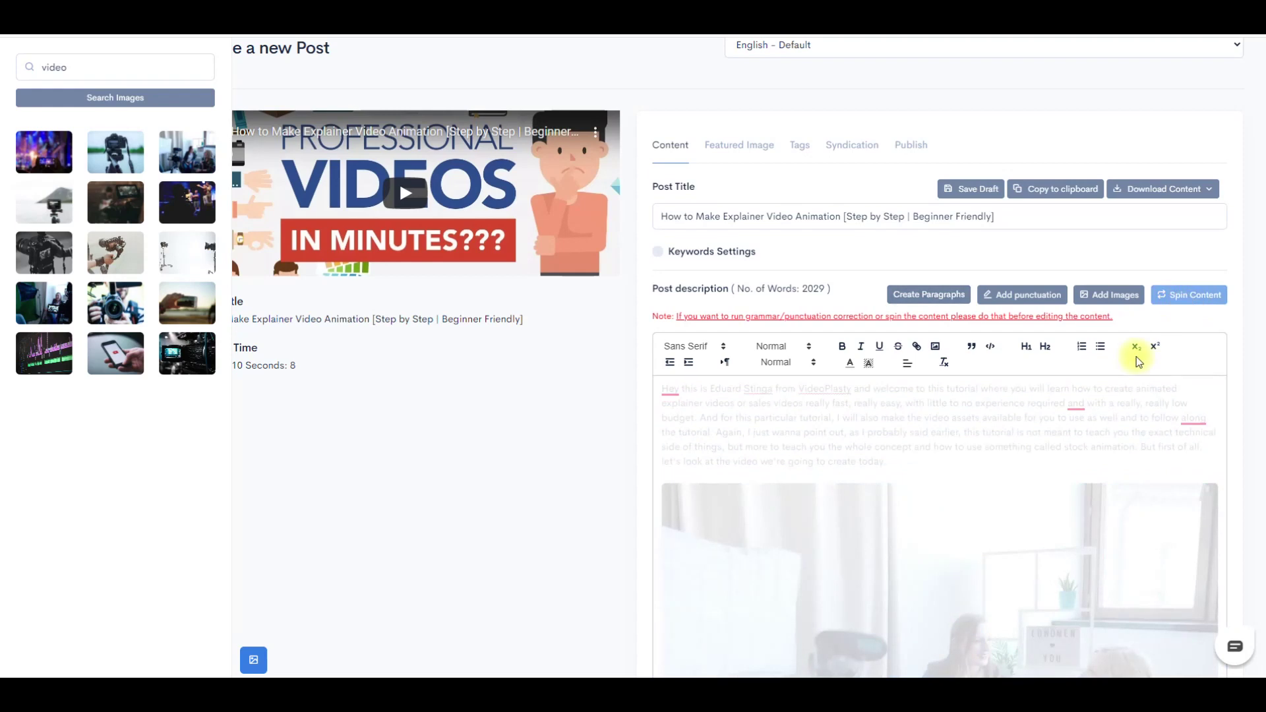
{"action": "scroll", "coordinate": [1131, 369], "scroll_direction": "down", "scroll_amount": 4}
{"action": "scroll", "coordinate": [1128, 371], "scroll_direction": "up", "scroll_amount": 1}
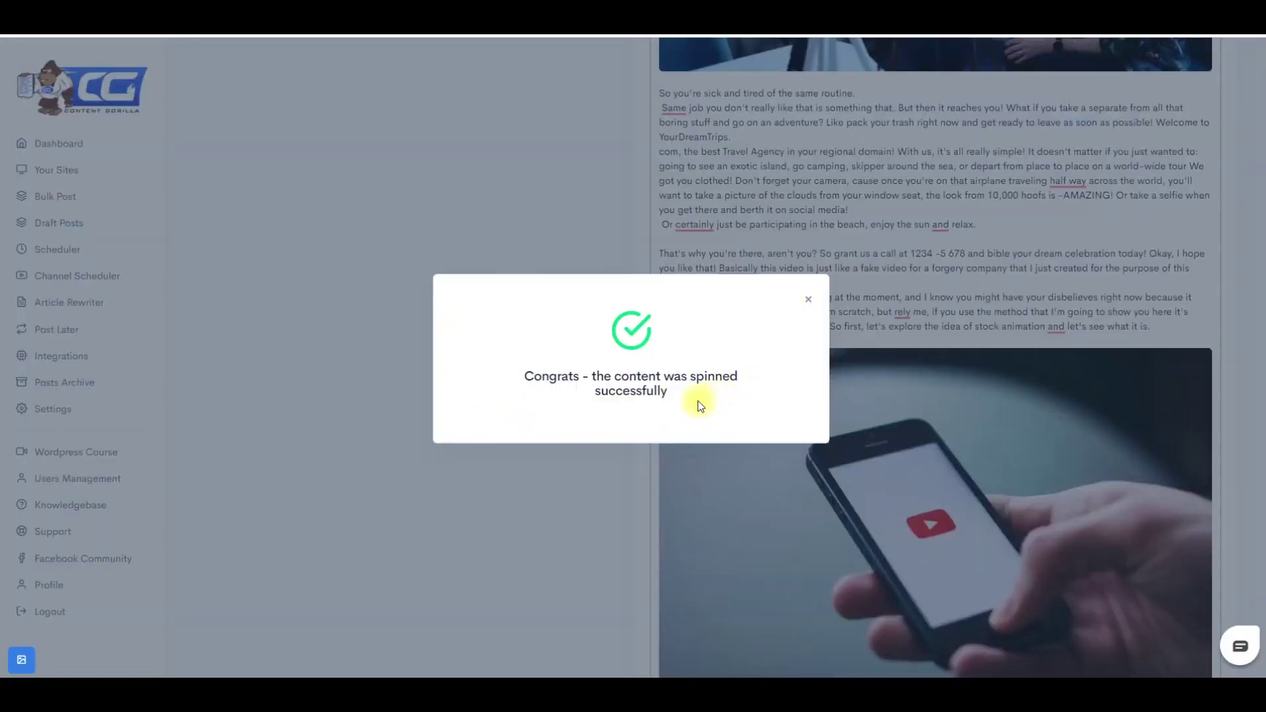
{"action": "left_click", "coordinate": [810, 301]}
{"action": "scroll", "coordinate": [857, 326], "scroll_direction": "up", "scroll_amount": 10}
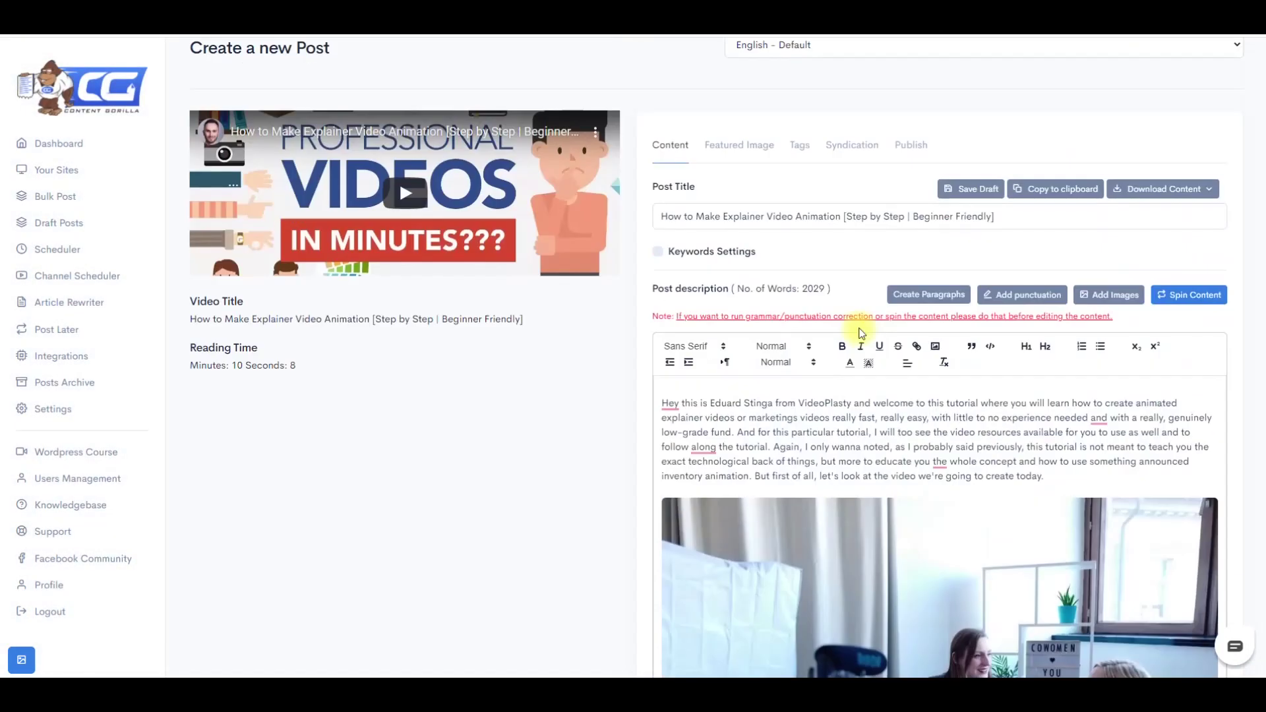
Step: Examine the rewritten wording of the spun post description around its pictures, along with the post title
{"action": "scroll", "coordinate": [857, 329], "scroll_direction": "down", "scroll_amount": 2}
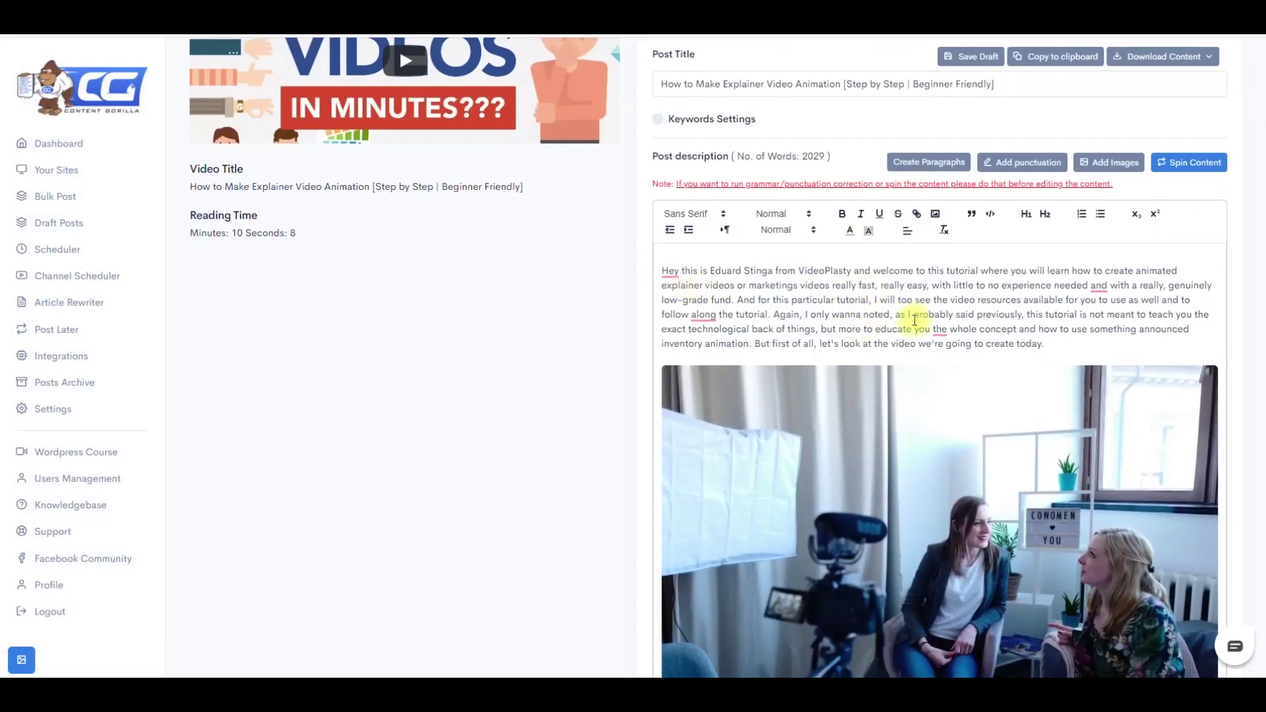
{"action": "scroll", "coordinate": [867, 330], "scroll_direction": "down", "scroll_amount": 1}
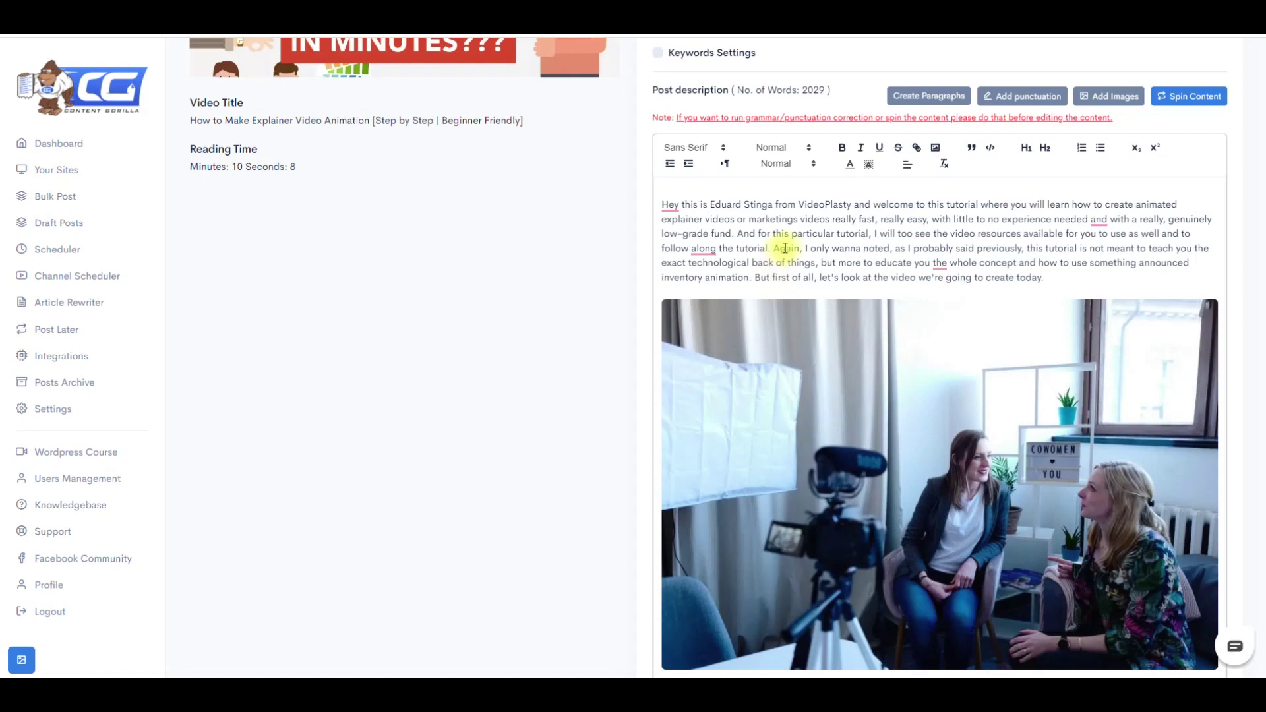
{"action": "scroll", "coordinate": [785, 251], "scroll_direction": "down", "scroll_amount": 6}
{"action": "scroll", "coordinate": [803, 262], "scroll_direction": "up", "scroll_amount": 6}
{"action": "scroll", "coordinate": [803, 263], "scroll_direction": "down", "scroll_amount": 1}
{"action": "scroll", "coordinate": [805, 263], "scroll_direction": "up", "scroll_amount": 4}
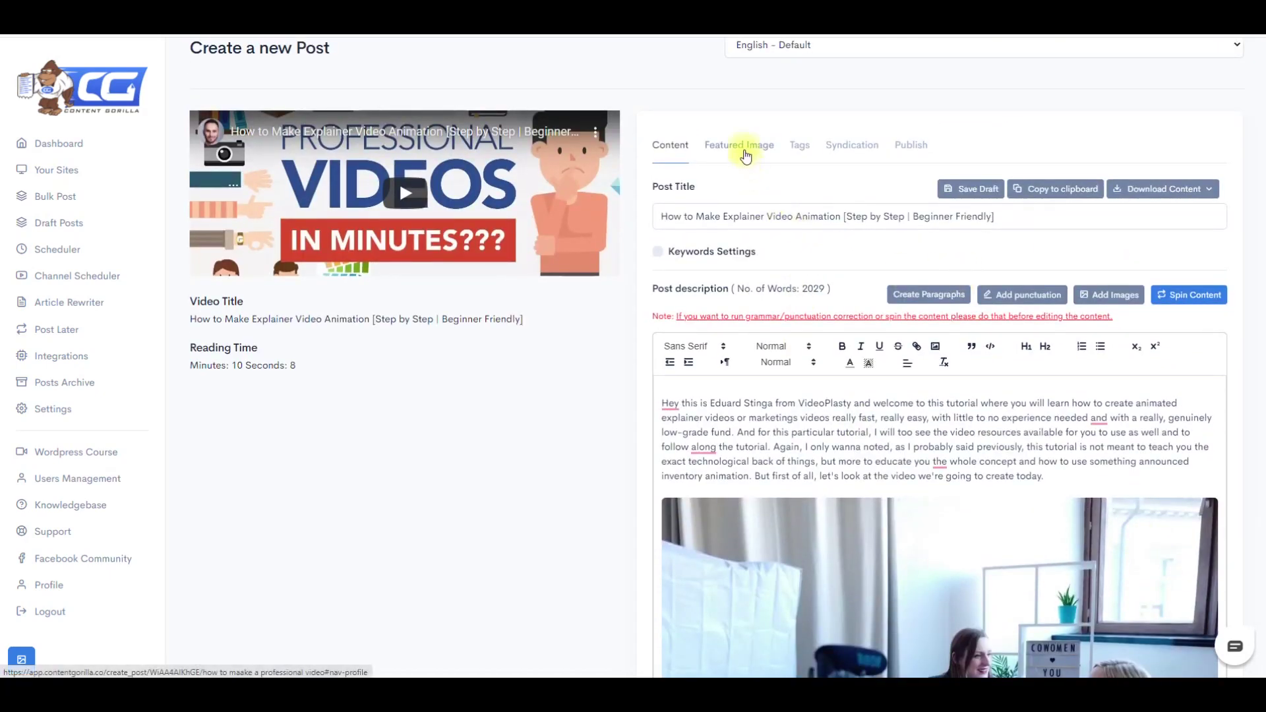
{"action": "left_click", "coordinate": [791, 217]}
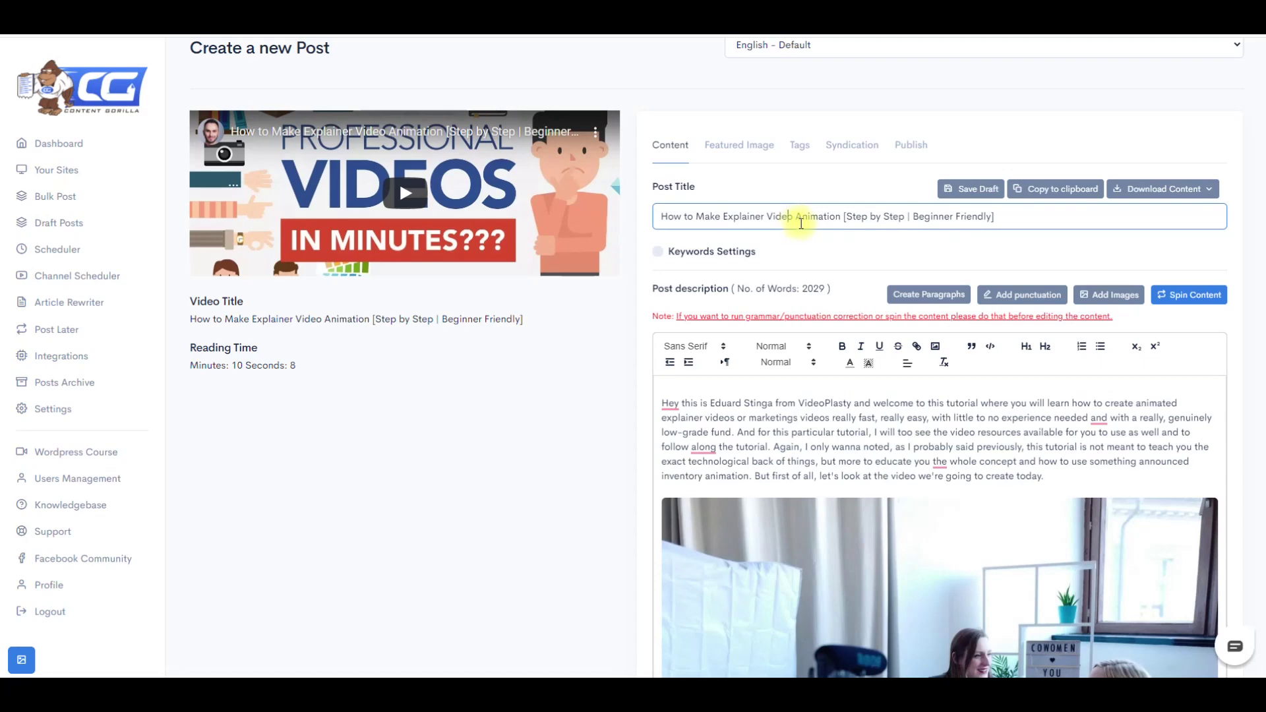
{"action": "scroll", "coordinate": [815, 370], "scroll_direction": "down", "scroll_amount": 2}
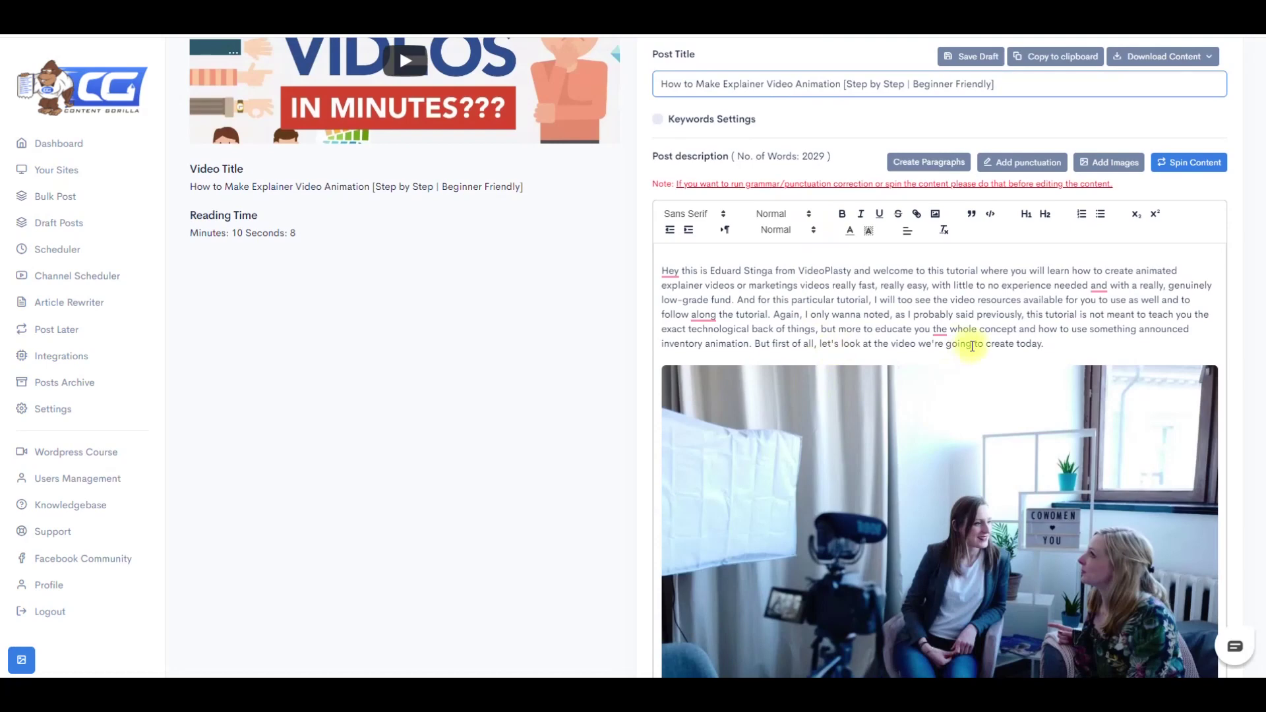
Step: Examine the post's tags, highlighting the last two lines of the tag list and clearing the highlight
{"action": "scroll", "coordinate": [972, 347], "scroll_direction": "down", "scroll_amount": 10}
{"action": "scroll", "coordinate": [1035, 254], "scroll_direction": "up", "scroll_amount": 10}
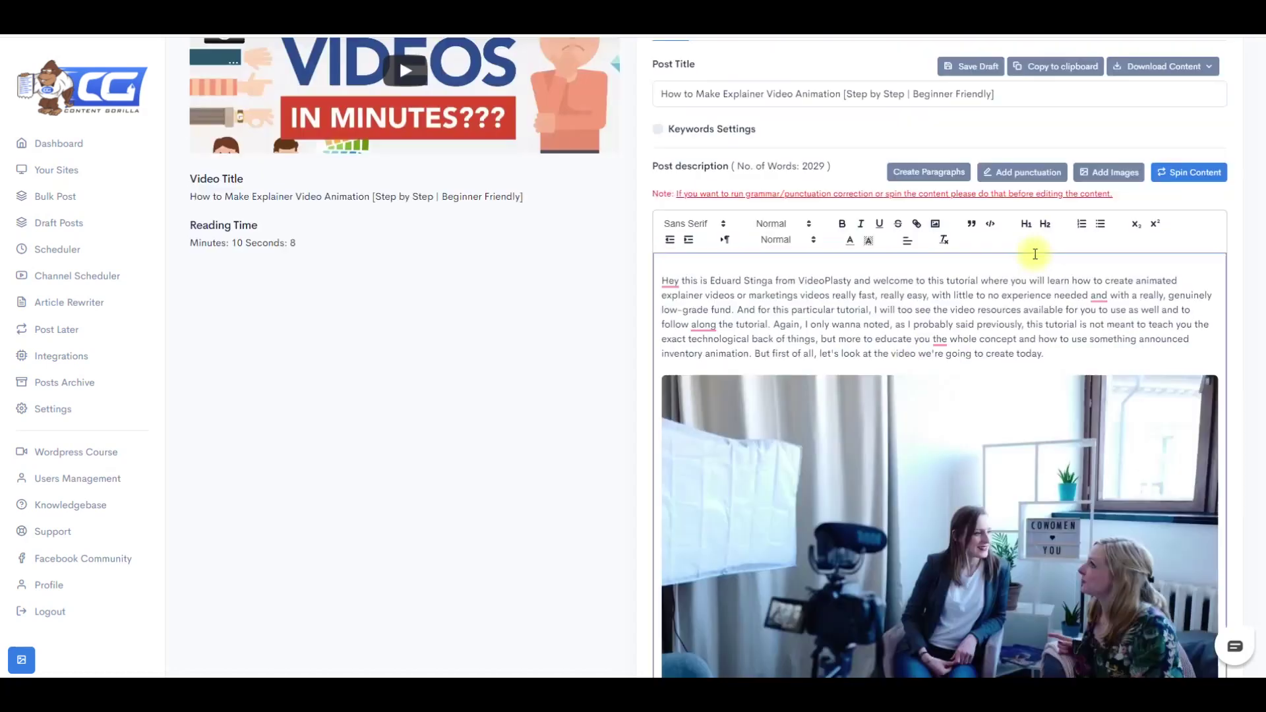
{"action": "scroll", "coordinate": [1035, 254], "scroll_direction": "up", "scroll_amount": 1}
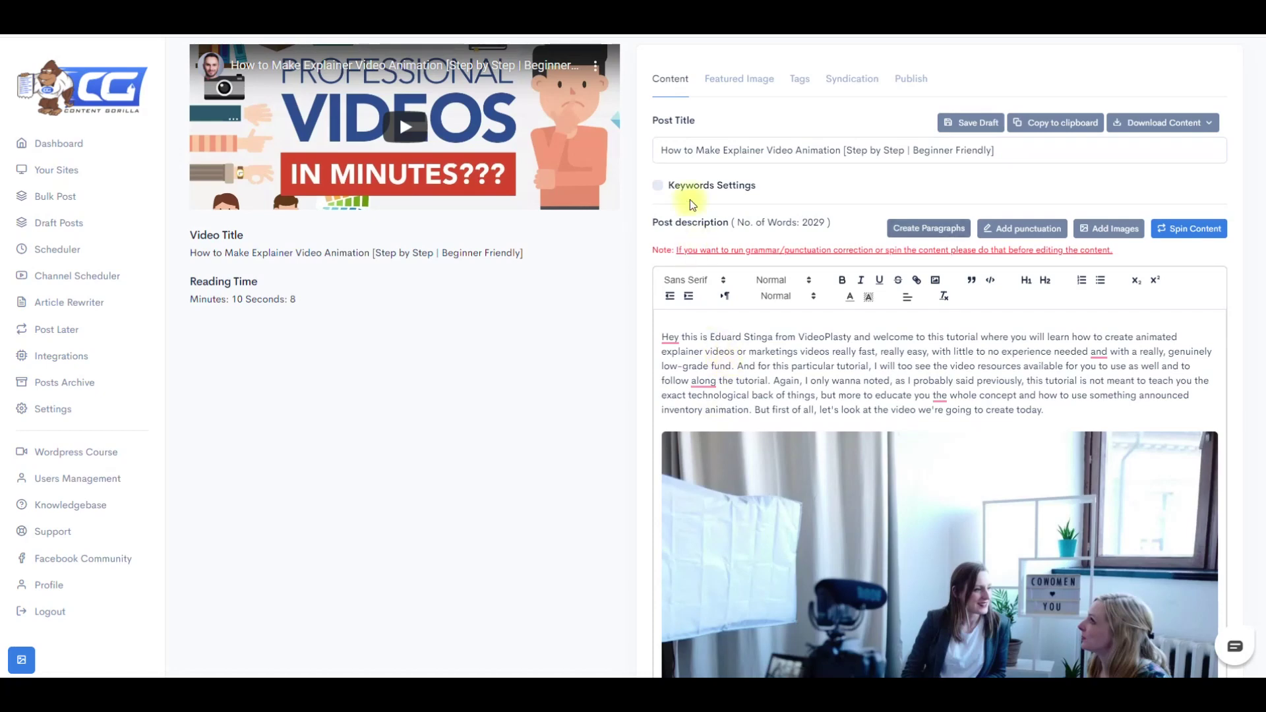
{"action": "left_click", "coordinate": [800, 80]}
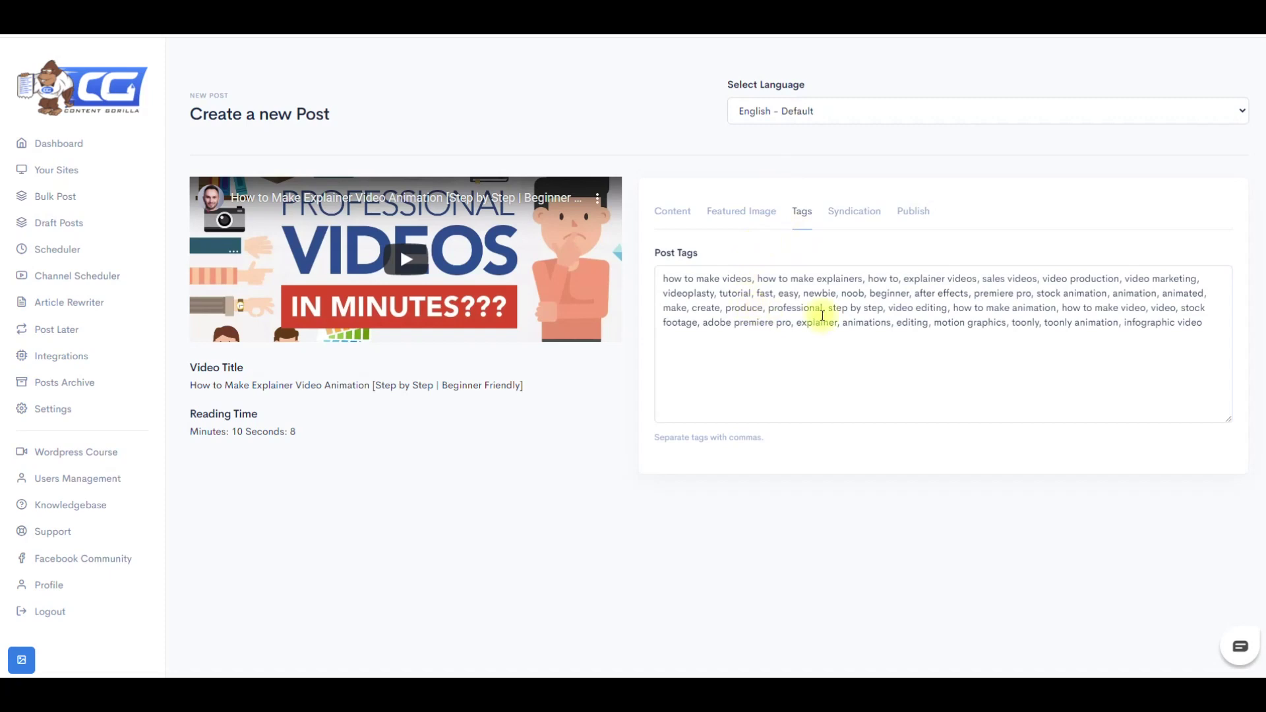
{"action": "left_click_drag", "start_coordinate": [664, 307], "coordinate": [1204, 322]}
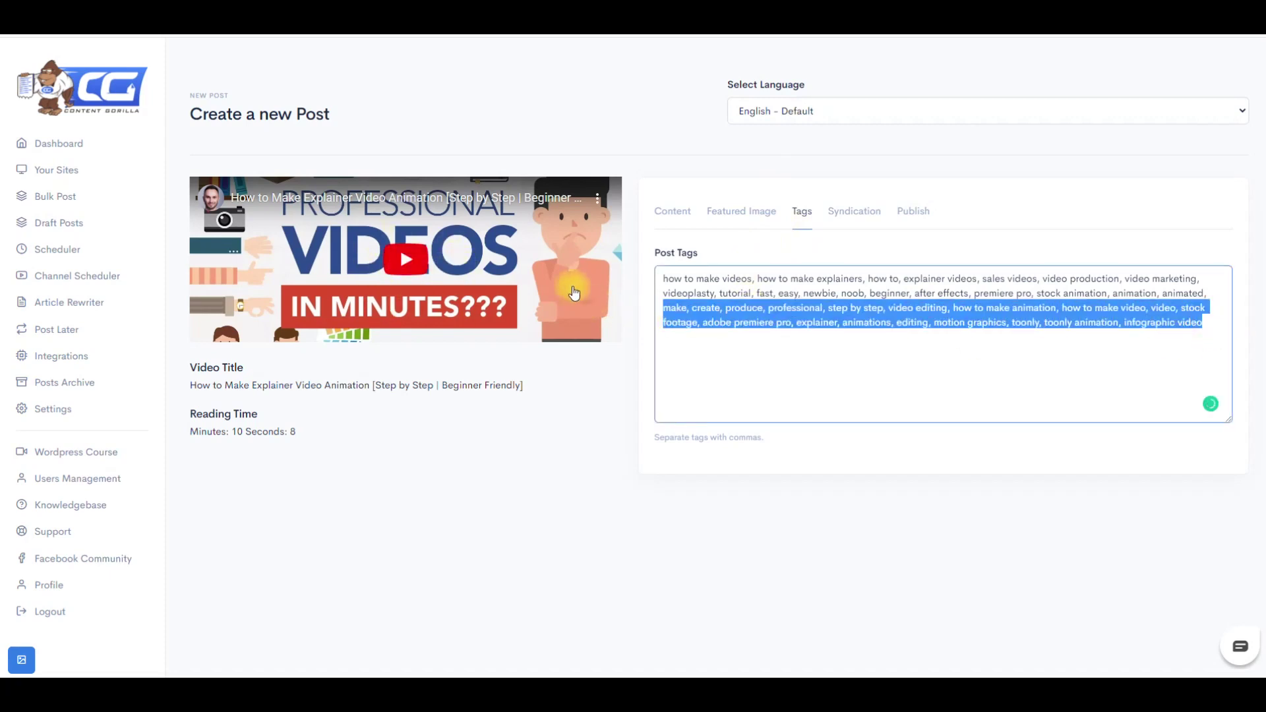
{"action": "left_click", "coordinate": [818, 295]}
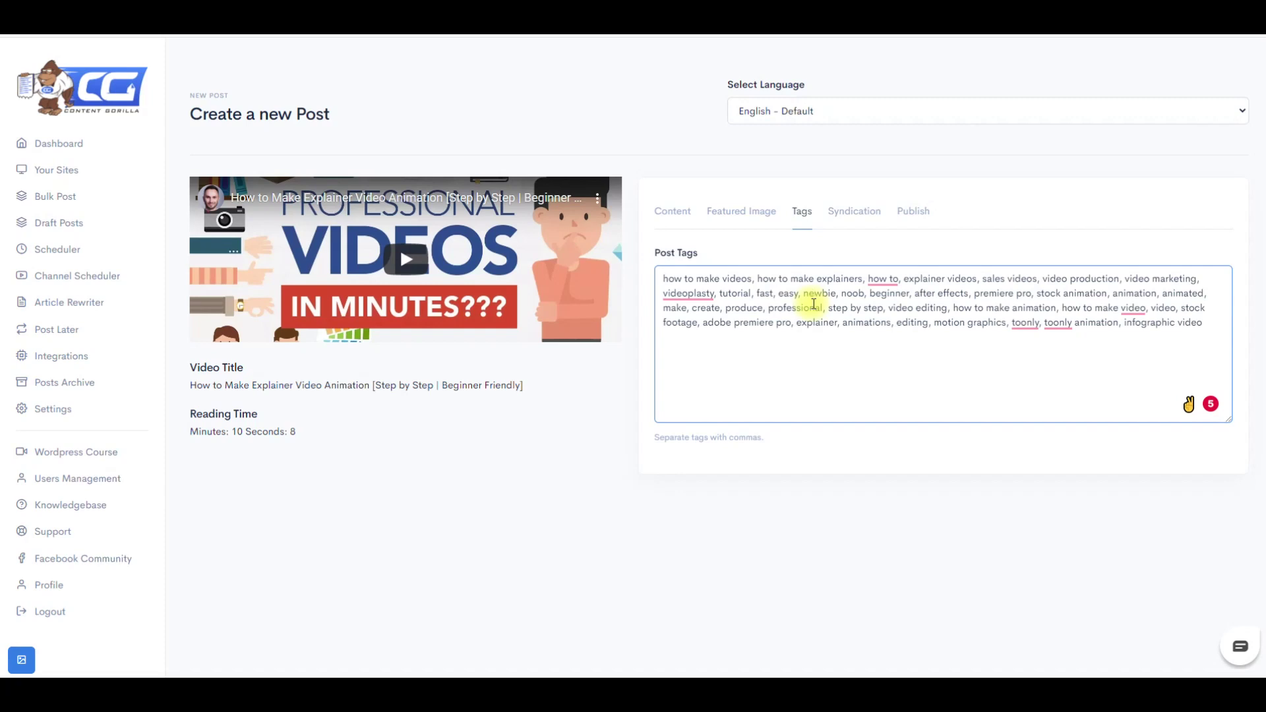
Step: Examine the post's syndication section and the website choices in its publishing settings
{"action": "left_click", "coordinate": [858, 216]}
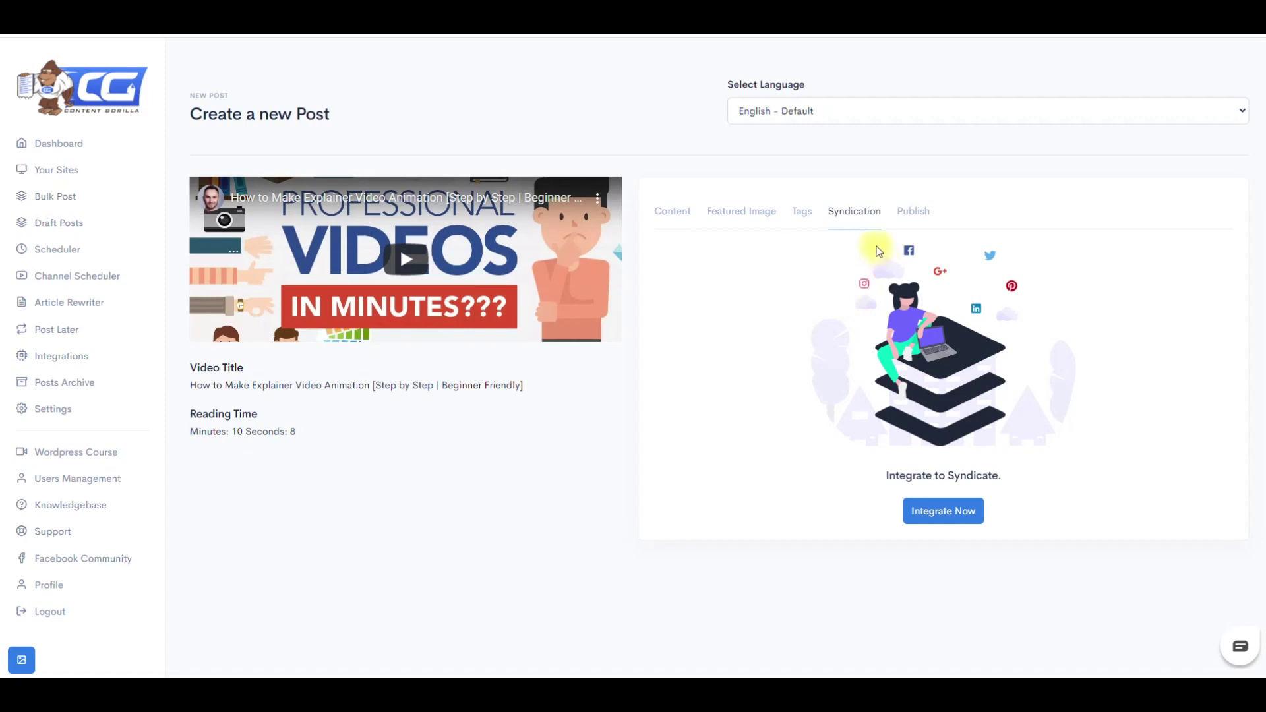
{"action": "left_click", "coordinate": [913, 212]}
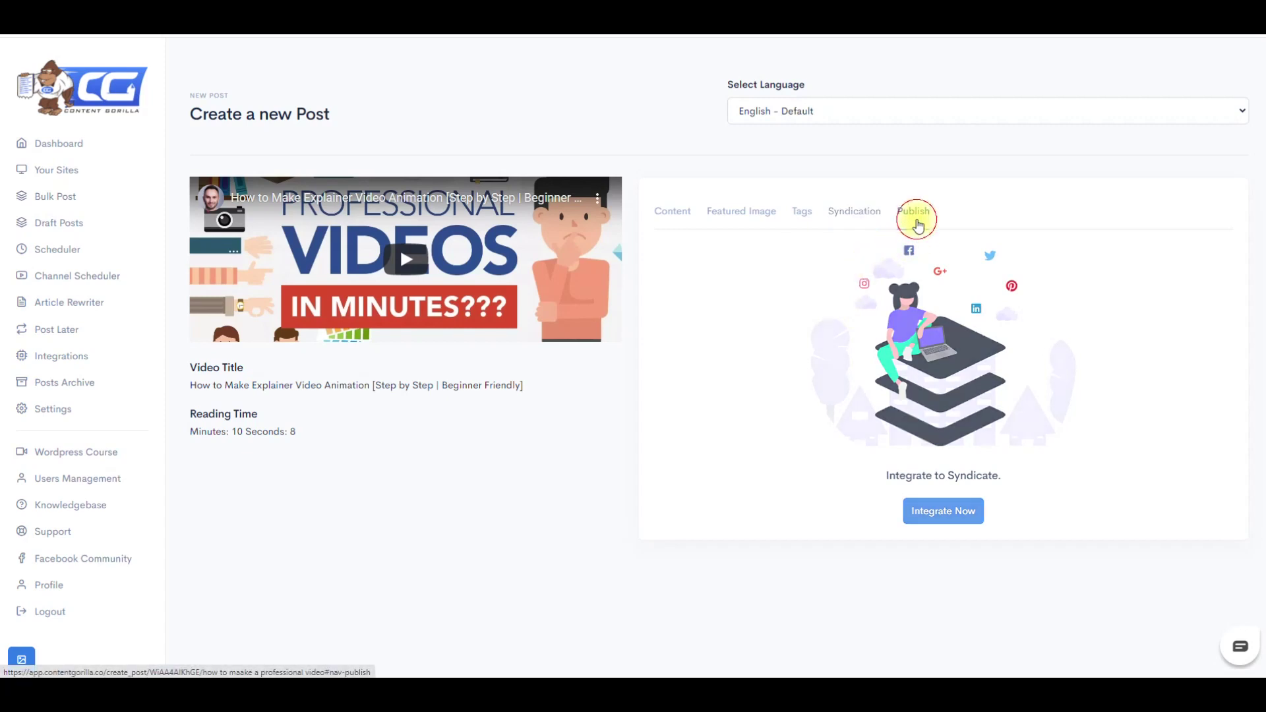
{"action": "left_click", "coordinate": [752, 276]}
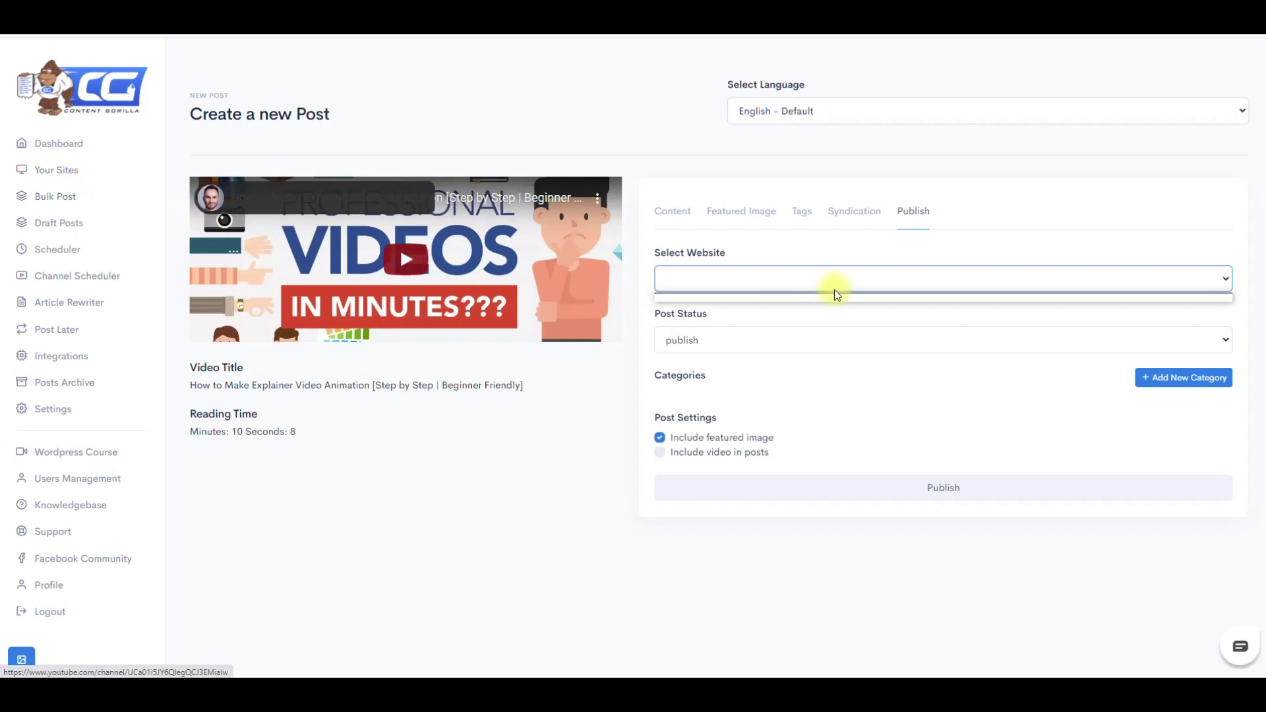
{"action": "left_click", "coordinate": [725, 274]}
{"action": "left_click", "coordinate": [704, 276]}
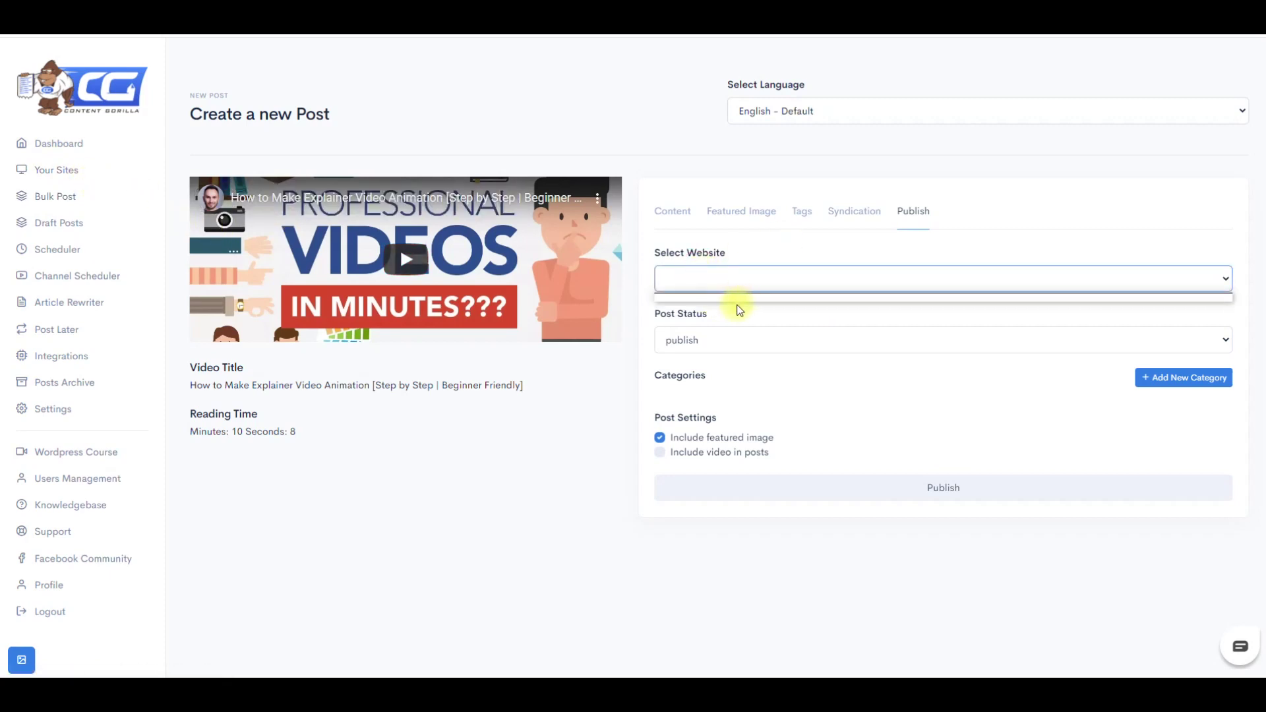
Step: Check the available post status options and try the setting that includes the video in posts, switching it back off
{"action": "left_click", "coordinate": [721, 339]}
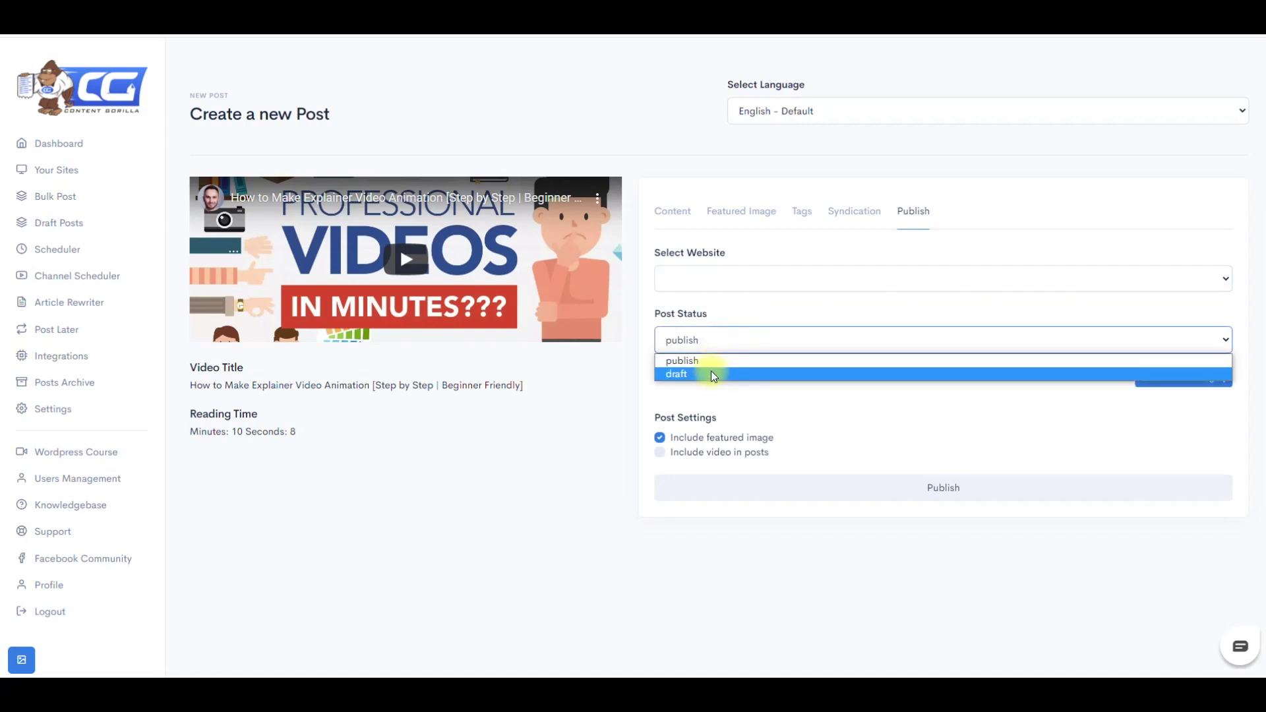
{"action": "left_click", "coordinate": [707, 346]}
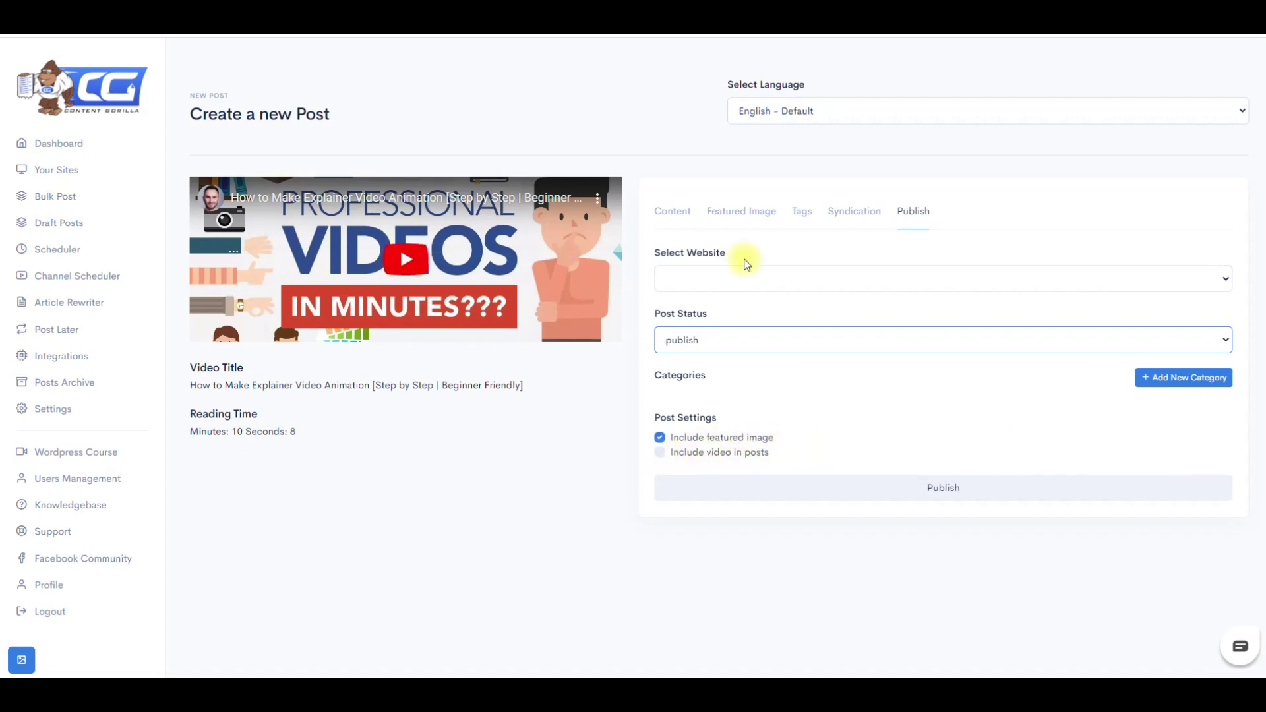
{"action": "left_click", "coordinate": [661, 452]}
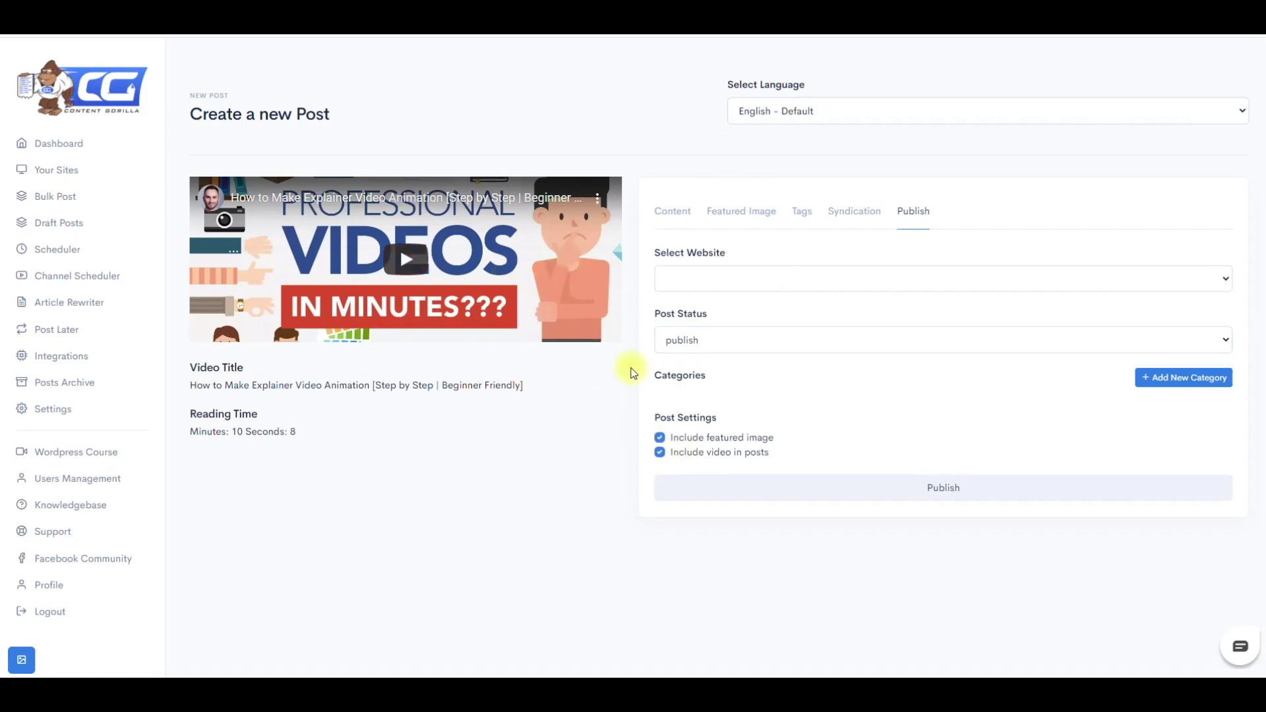
{"action": "left_click", "coordinate": [662, 452]}
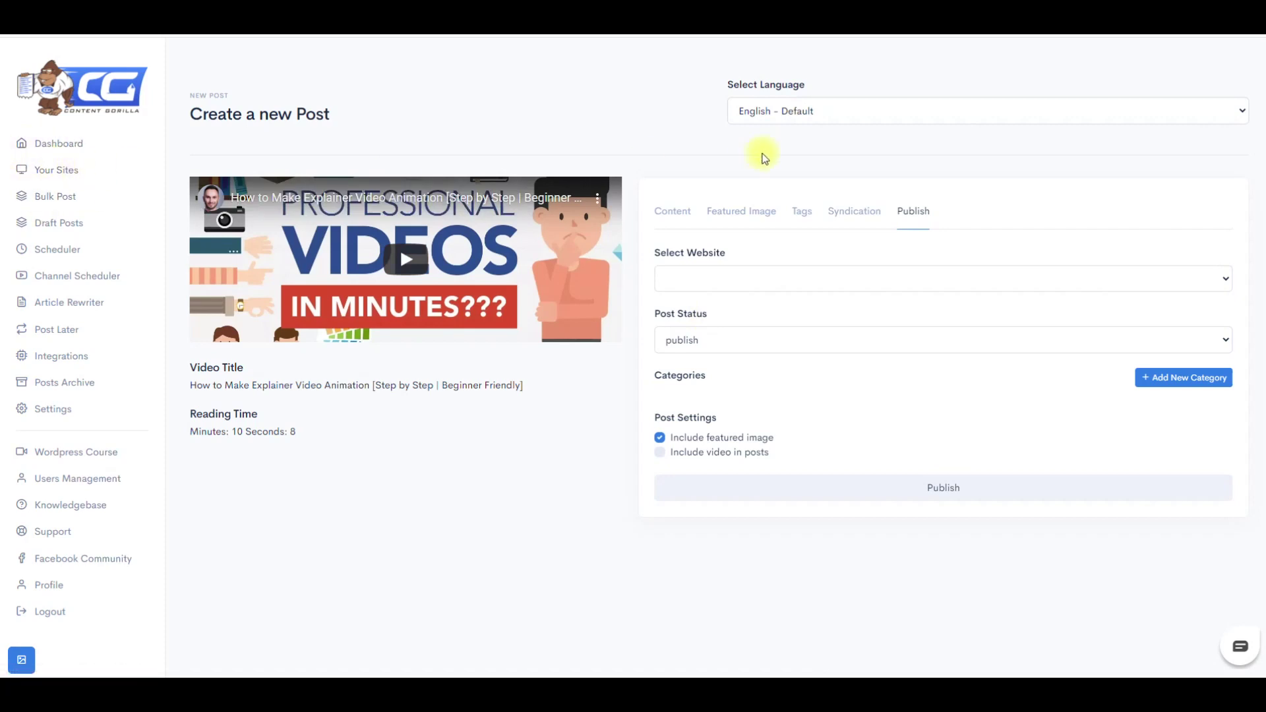
Step: Copy the spun post content to the clipboard and paste it into the body of a new Blogger post
{"action": "left_click", "coordinate": [684, 215]}
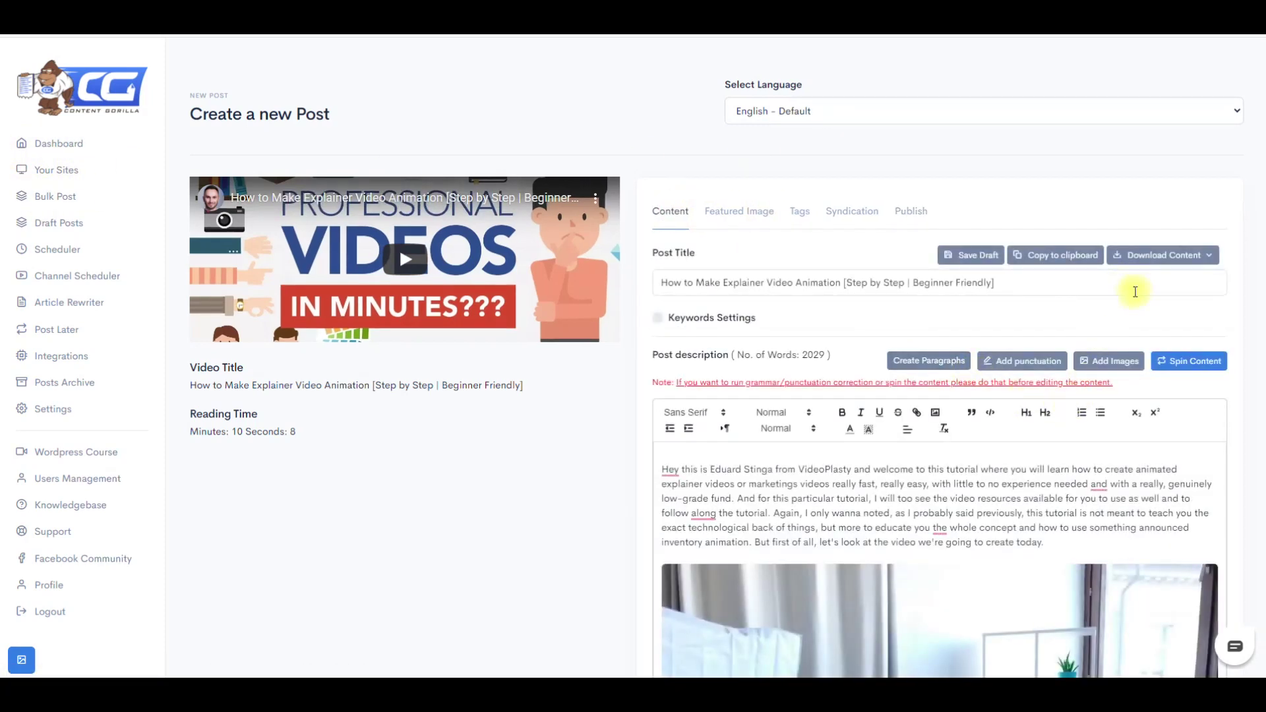
{"action": "left_click", "coordinate": [1047, 264]}
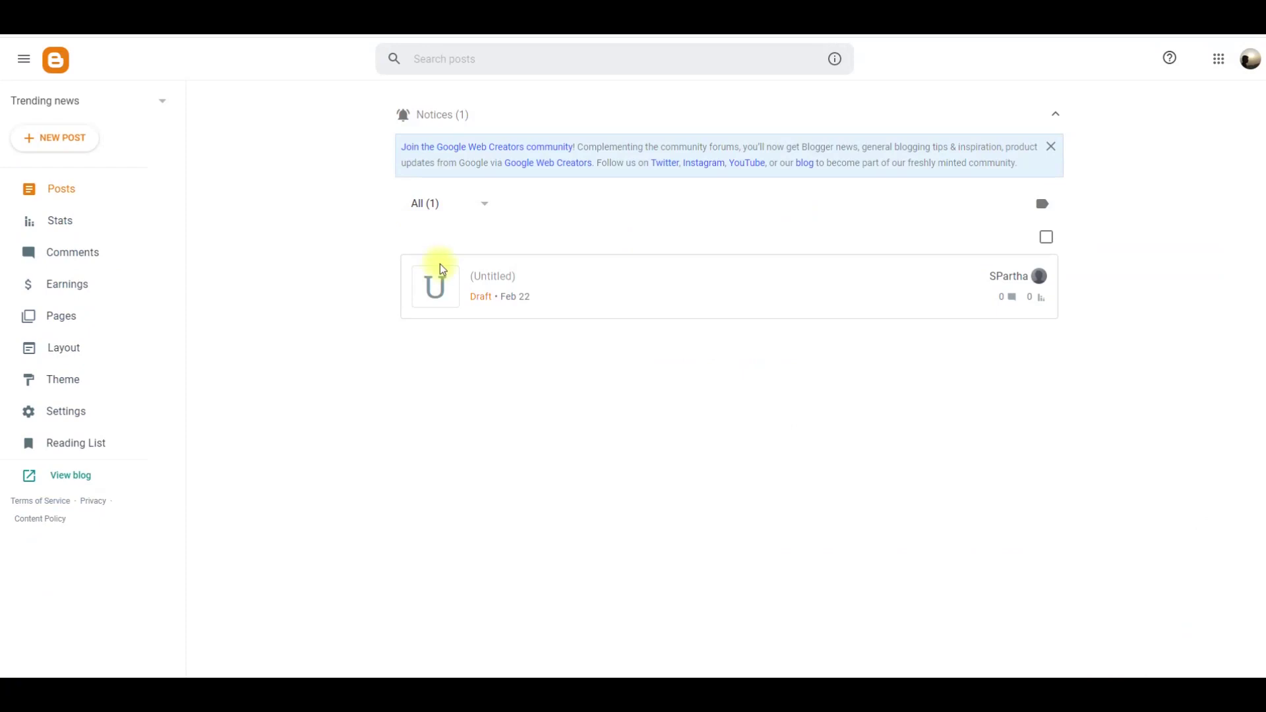
{"action": "left_click", "coordinate": [62, 145]}
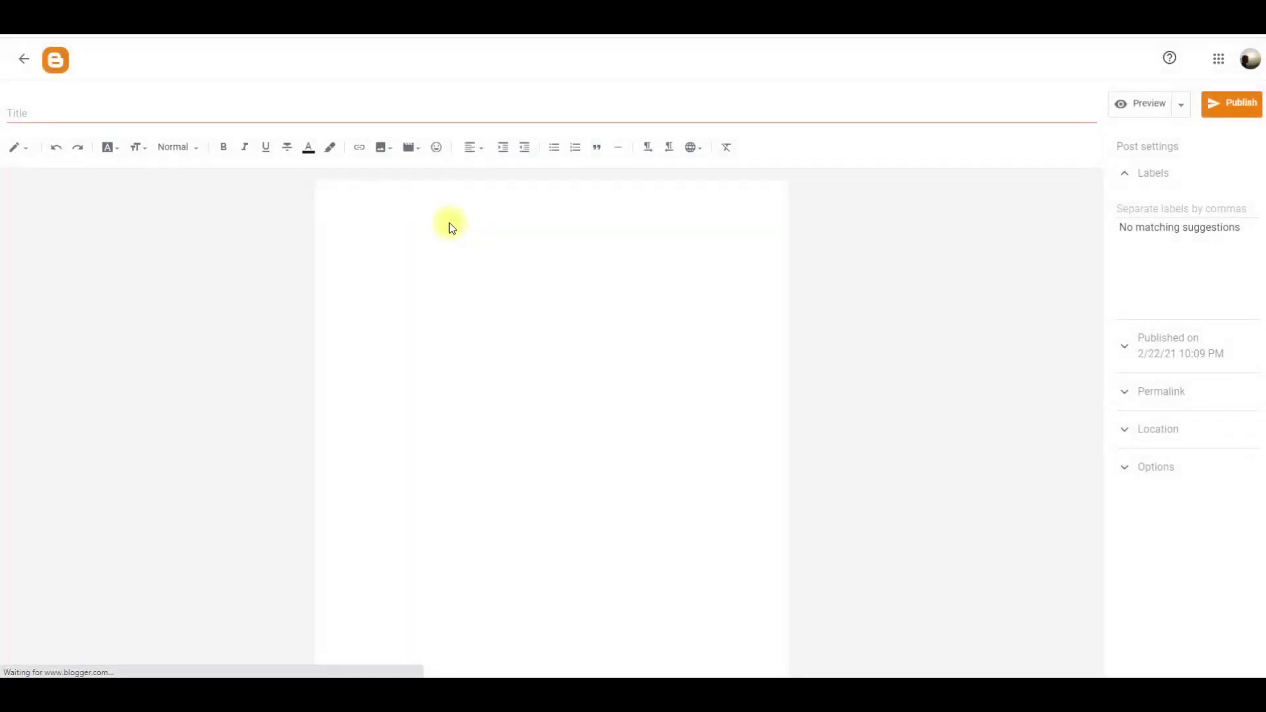
{"action": "key", "text": "ctrl+v"}
{"action": "scroll", "coordinate": [409, 291], "scroll_direction": "up", "scroll_amount": 5}
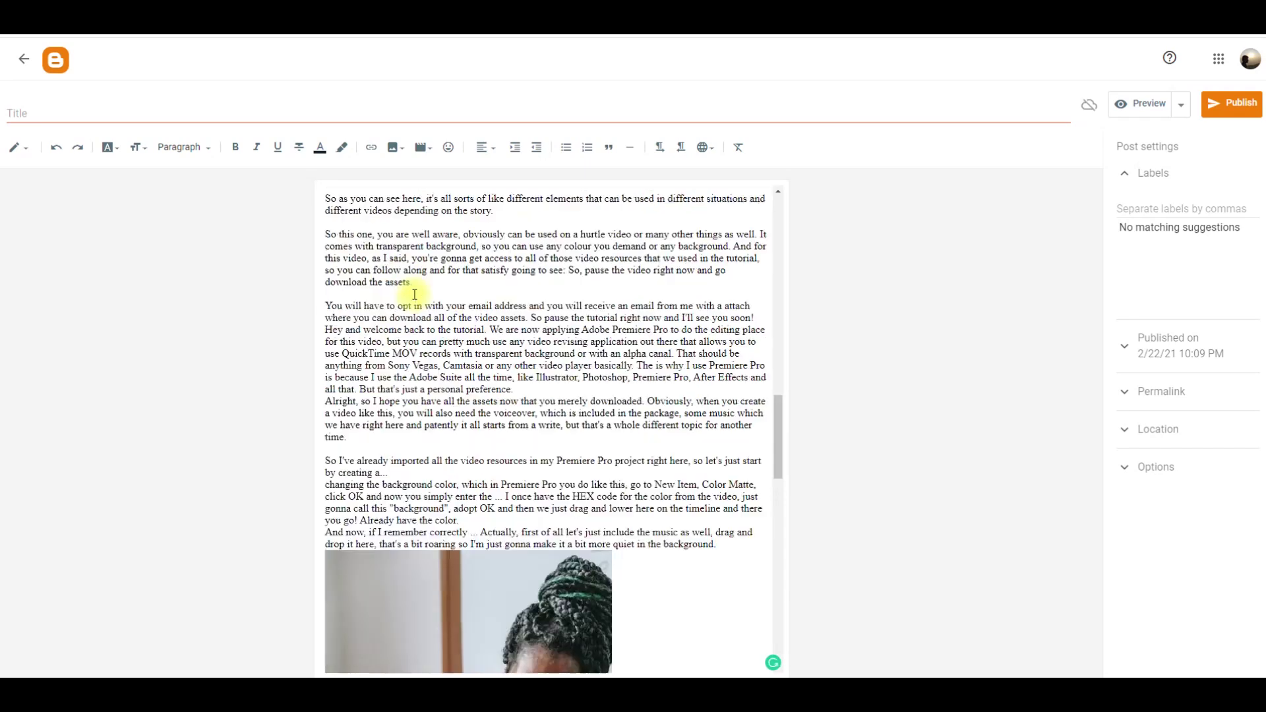
{"action": "scroll", "coordinate": [415, 294], "scroll_direction": "up", "scroll_amount": 5}
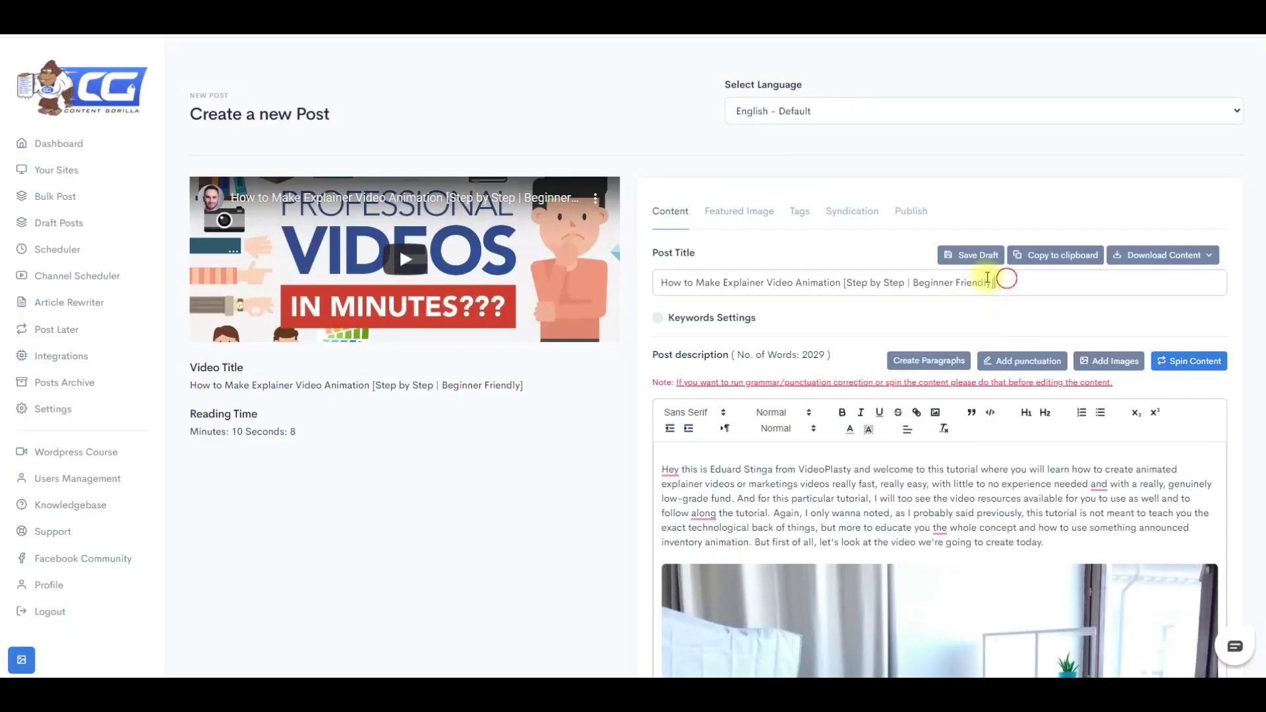
Step: Copy the title "How to Make Explainer Video Animation [Step by Step | Beginner Friendly]" from Content Gorilla into the Blogger post's title
{"action": "left_click_drag", "start_coordinate": [999, 283], "coordinate": [619, 288]}
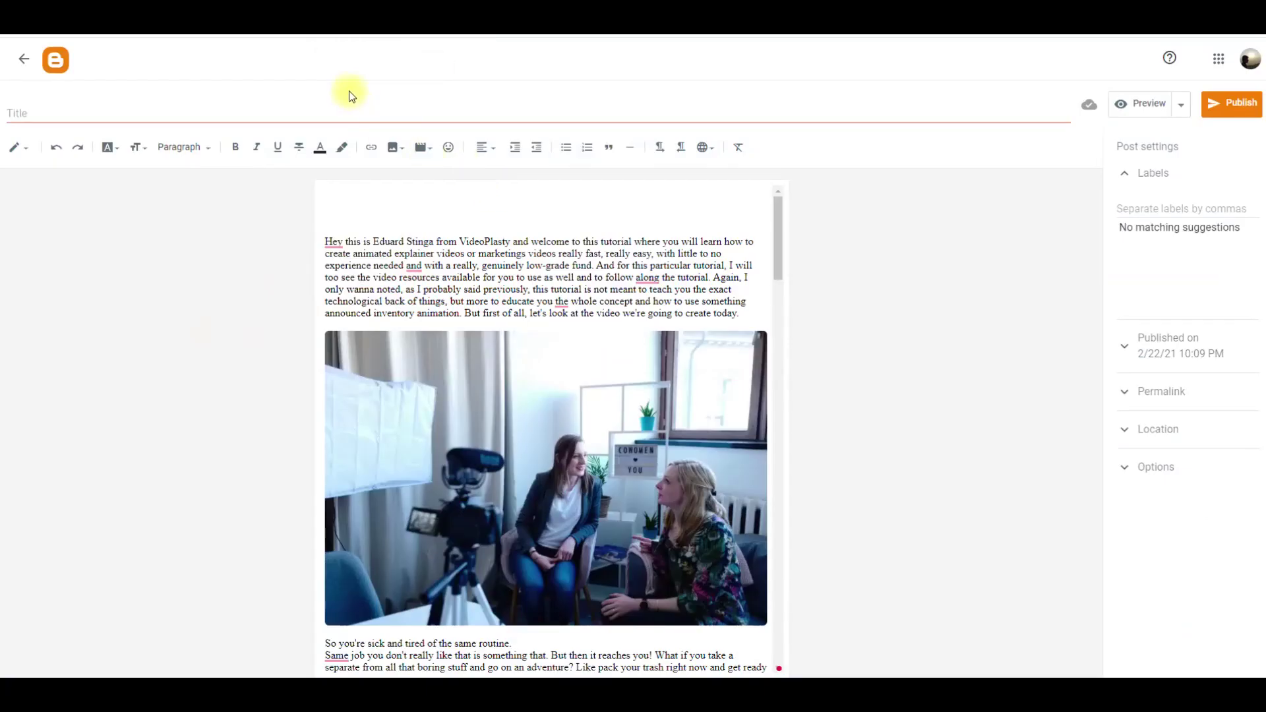
{"action": "left_click", "coordinate": [345, 109]}
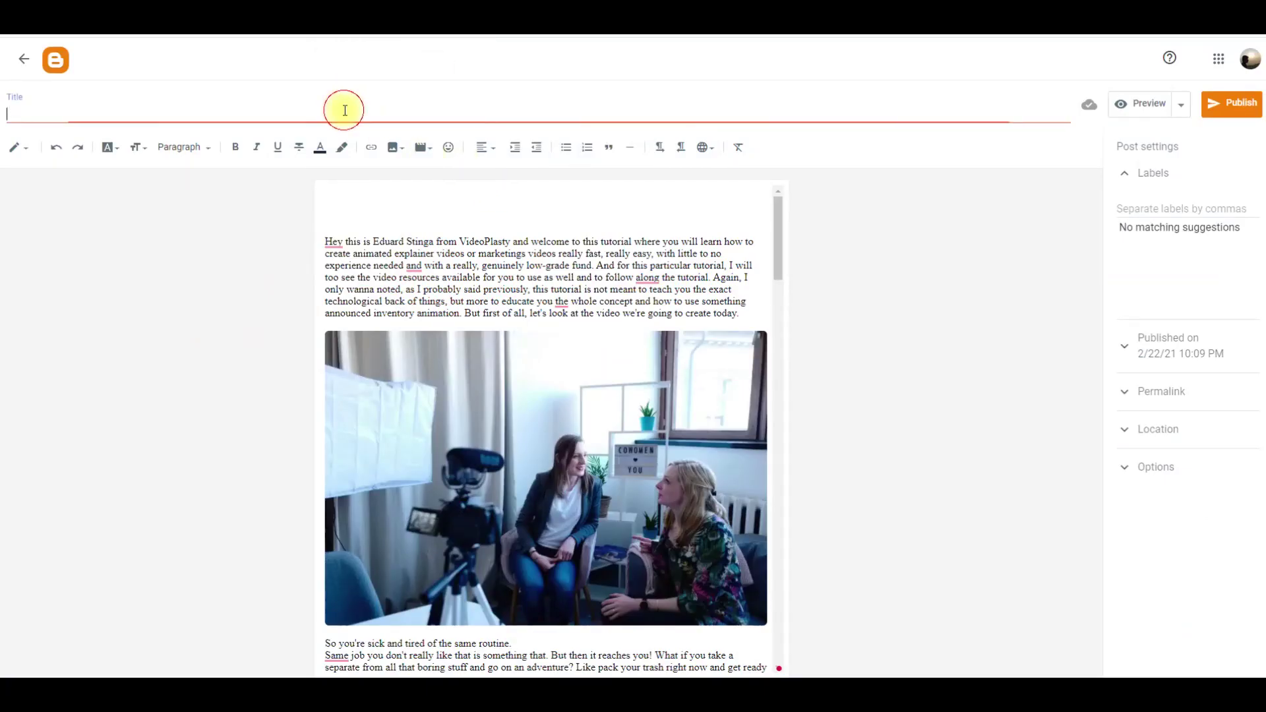
{"action": "key", "text": "ctrl+v"}
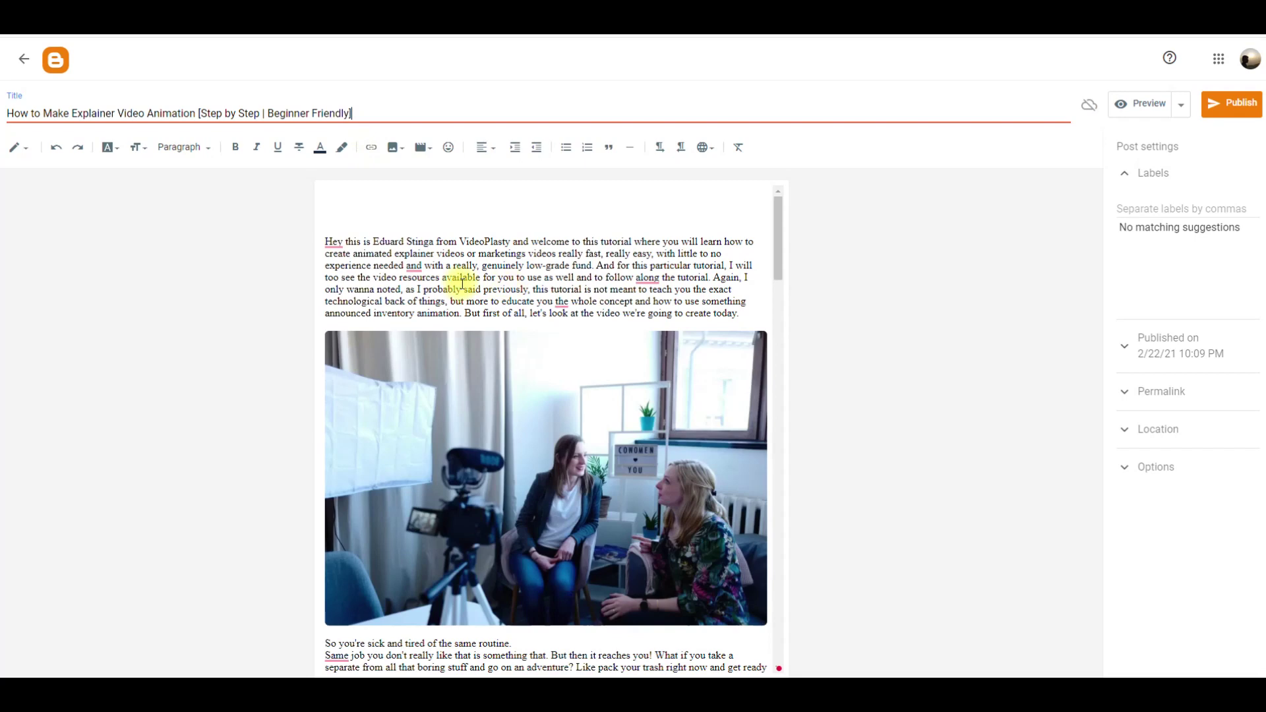
{"action": "scroll", "coordinate": [468, 286], "scroll_direction": "down", "scroll_amount": 1}
{"action": "scroll", "coordinate": [467, 286], "scroll_direction": "down", "scroll_amount": 7}
{"action": "scroll", "coordinate": [461, 282], "scroll_direction": "down", "scroll_amount": 20}
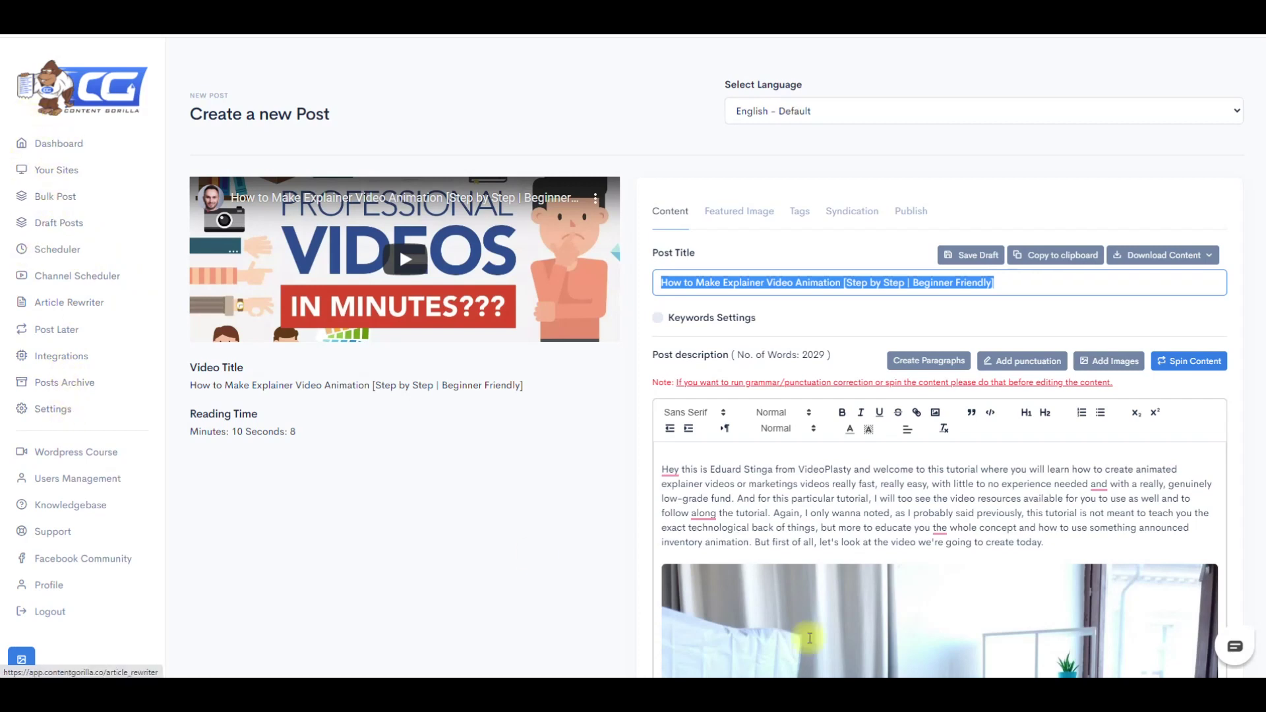
{"action": "mouse_move", "coordinate": [20, 122]}
{"action": "left_mouse_down"}
{"action": "mouse_move", "coordinate": [6, 218]}
{"action": "mouse_move", "coordinate": [28, 416]}
{"action": "mouse_move", "coordinate": [165, 214]}
{"action": "mouse_move", "coordinate": [46, 112]}
{"action": "mouse_move", "coordinate": [13, 126]}
{"action": "mouse_move", "coordinate": [76, 152]}
{"action": "left_mouse_up"}
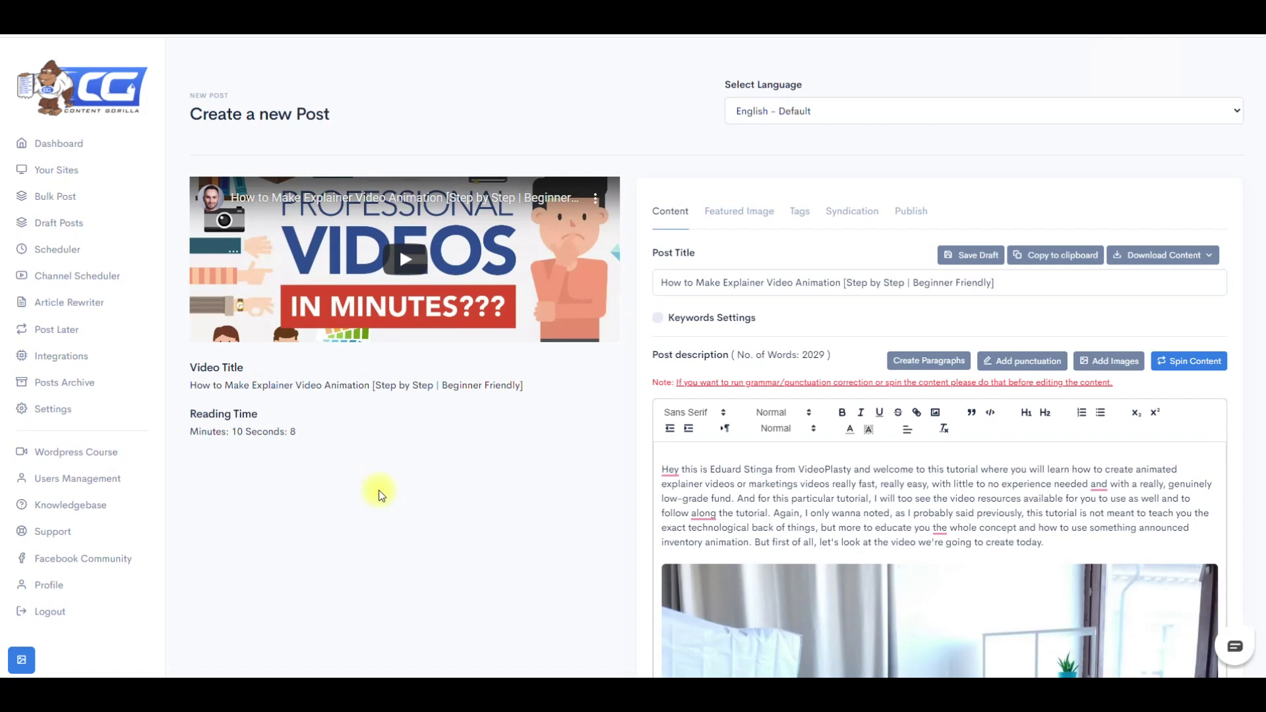
{"action": "left_click", "coordinate": [431, 529]}
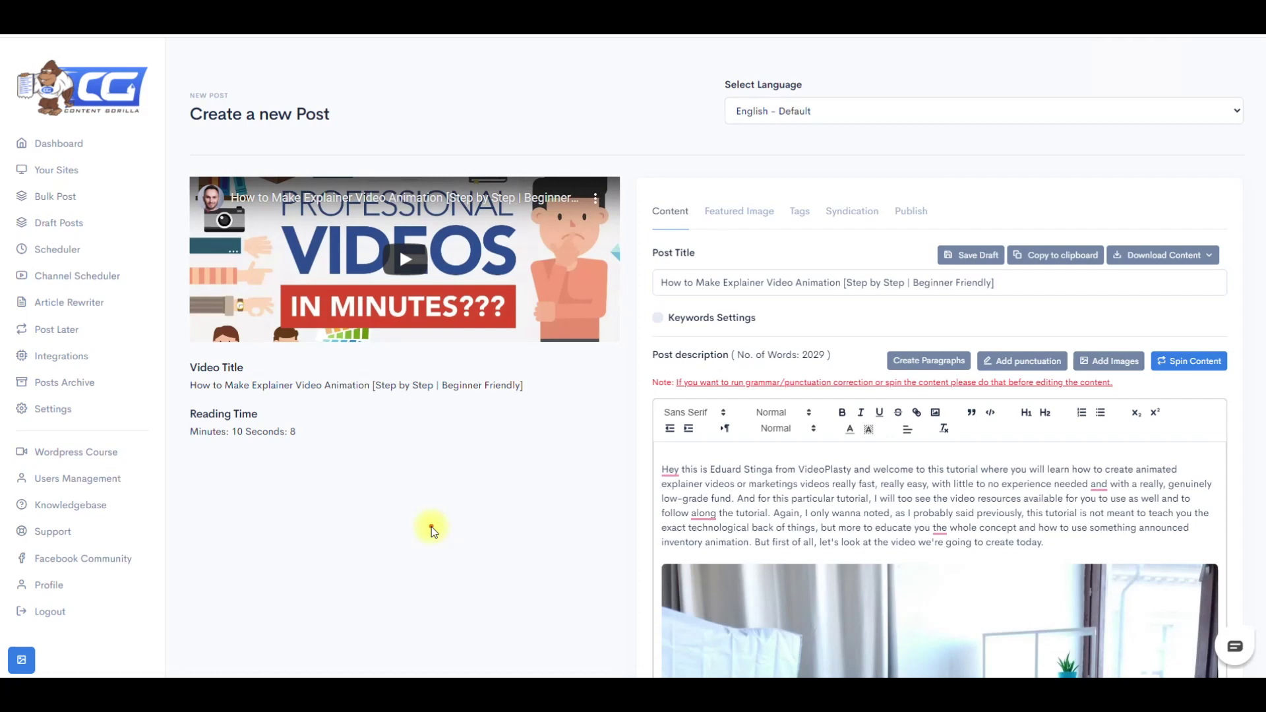